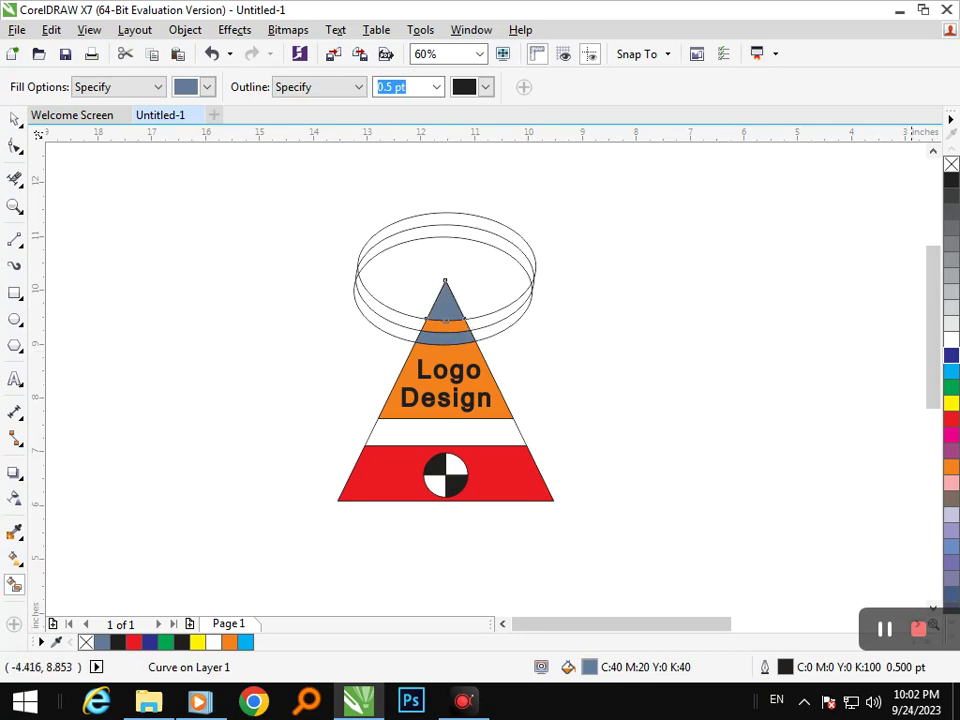
# Fill the triangle's tip and the curved band below it with black
pyautogui.click(951, 180)
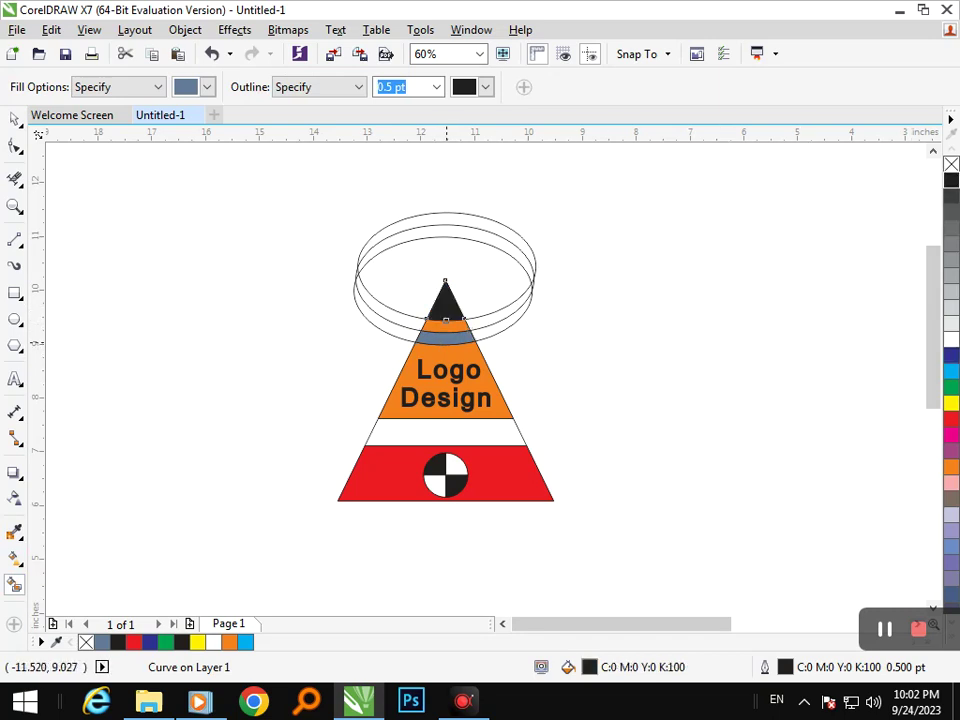
pyautogui.click(446, 339)
pyautogui.click(951, 180)
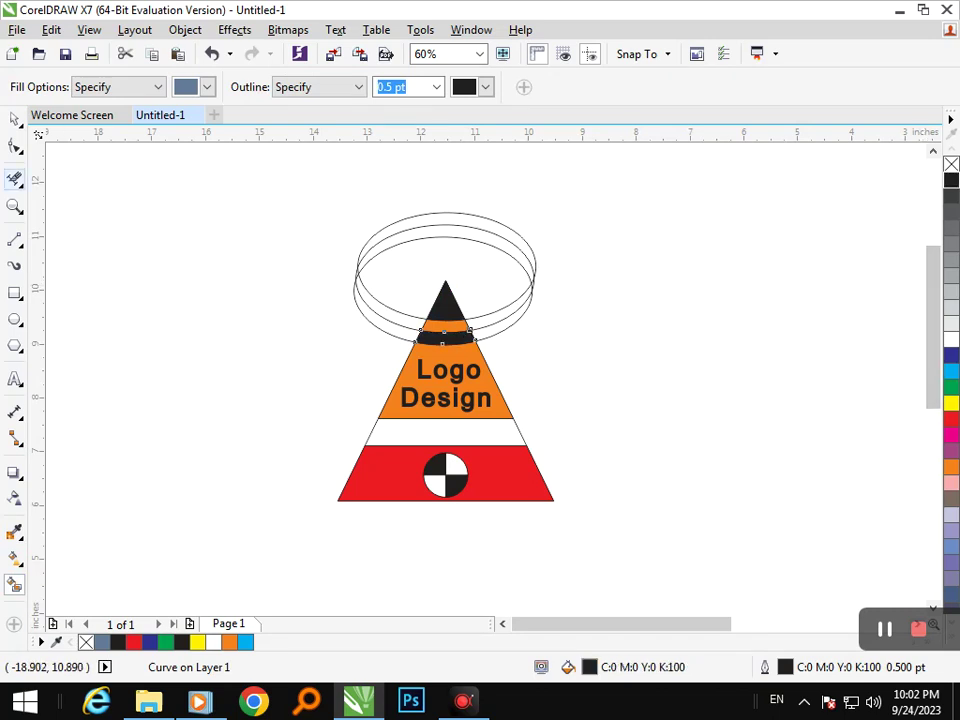
# Delete the three construction ellipses around the top of the triangle
pyautogui.click(14, 119)
pyautogui.click(312, 238)
pyautogui.click(477, 259)
pyautogui.press('Delete')
pyautogui.click(485, 278)
pyautogui.press('Delete')
pyautogui.click(485, 278)
pyautogui.press('Delete')
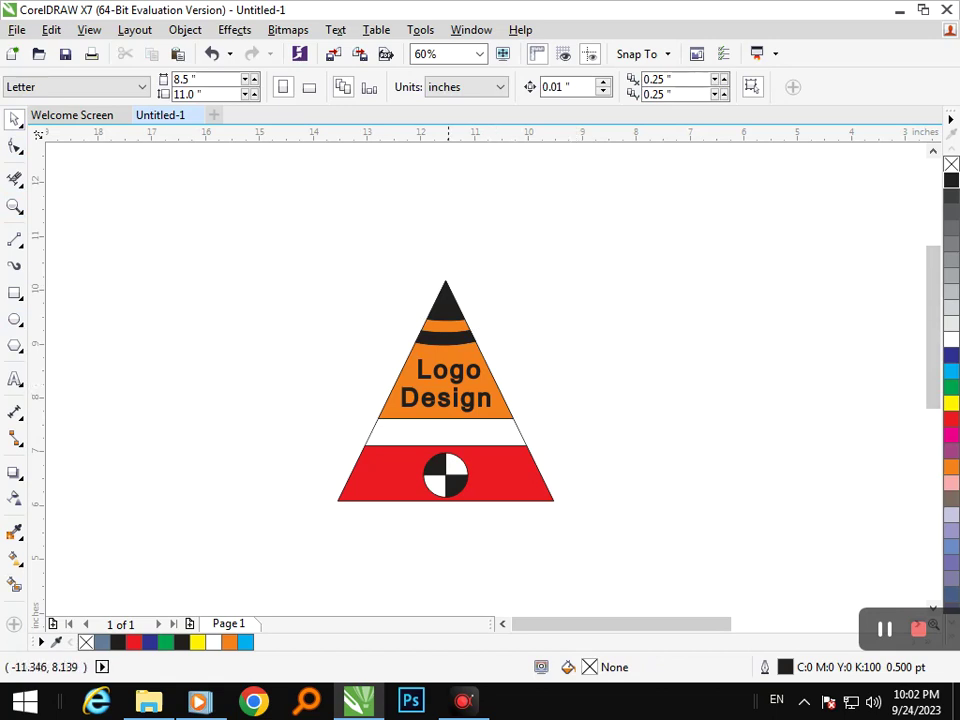
# Smart-fill the white strip between the orange and red sections and colour it black
pyautogui.click(440, 435)
pyautogui.press('Escape')
pyautogui.click(435, 440)
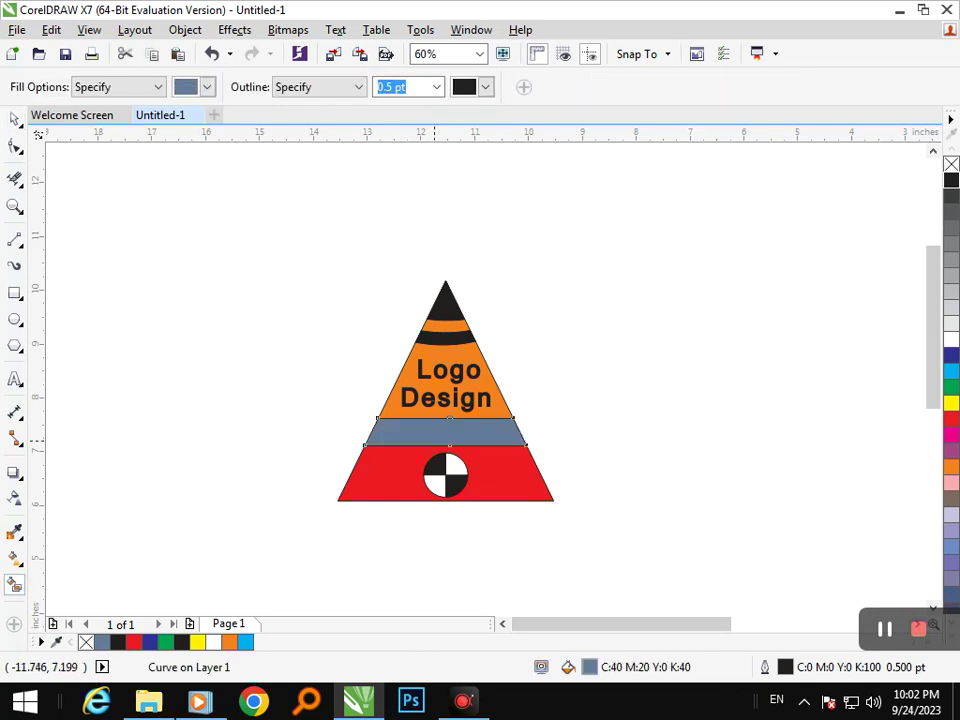
pyautogui.click(951, 181)
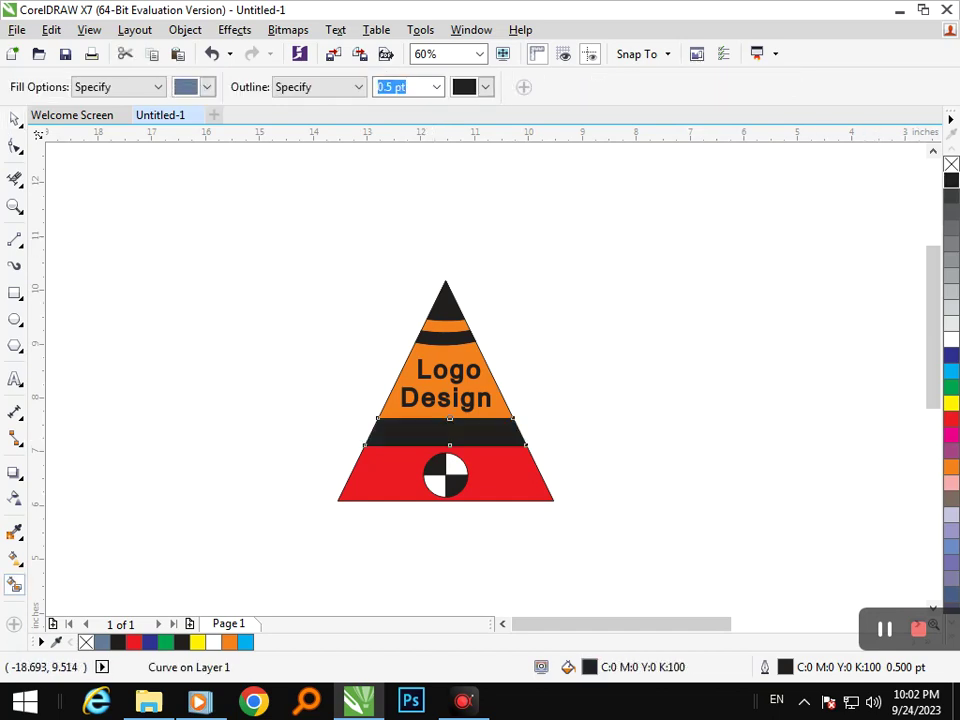
pyautogui.click(14, 119)
pyautogui.press('Escape')
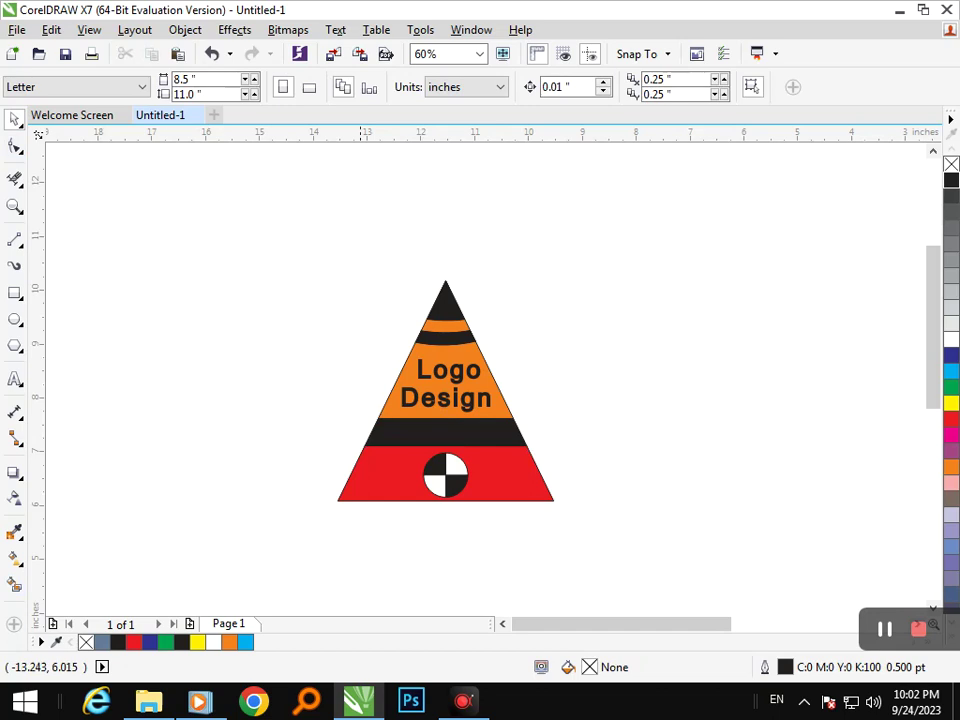
# Recolour the circle's two black quadrants blue, both fill and outline
pyautogui.click(456, 485)
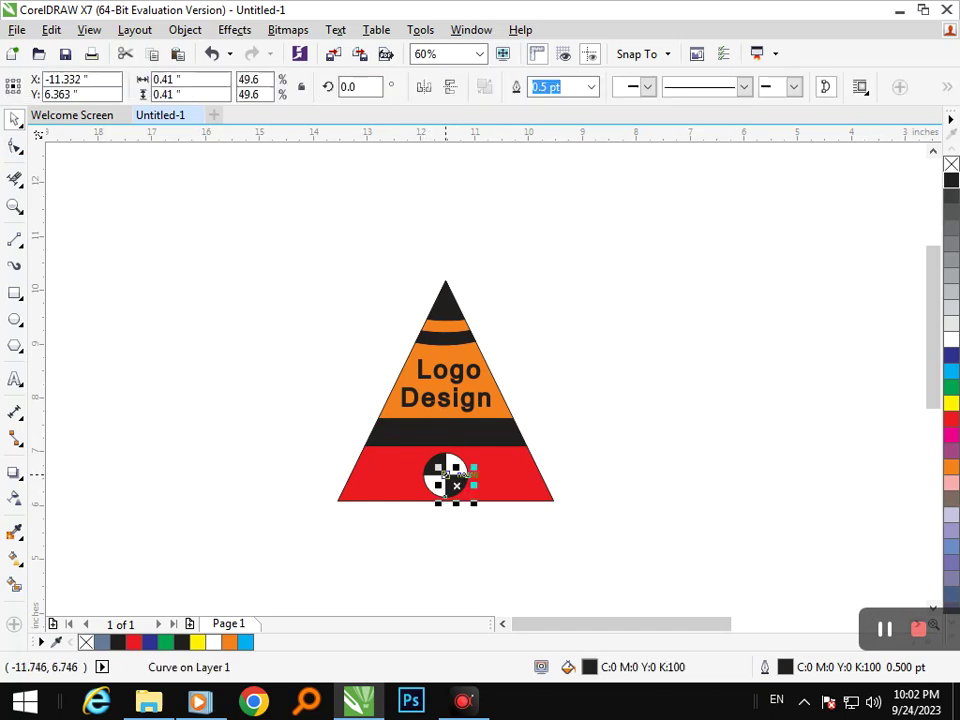
pyautogui.click(951, 356)
pyautogui.rightClick(951, 356)
pyautogui.click(783, 388)
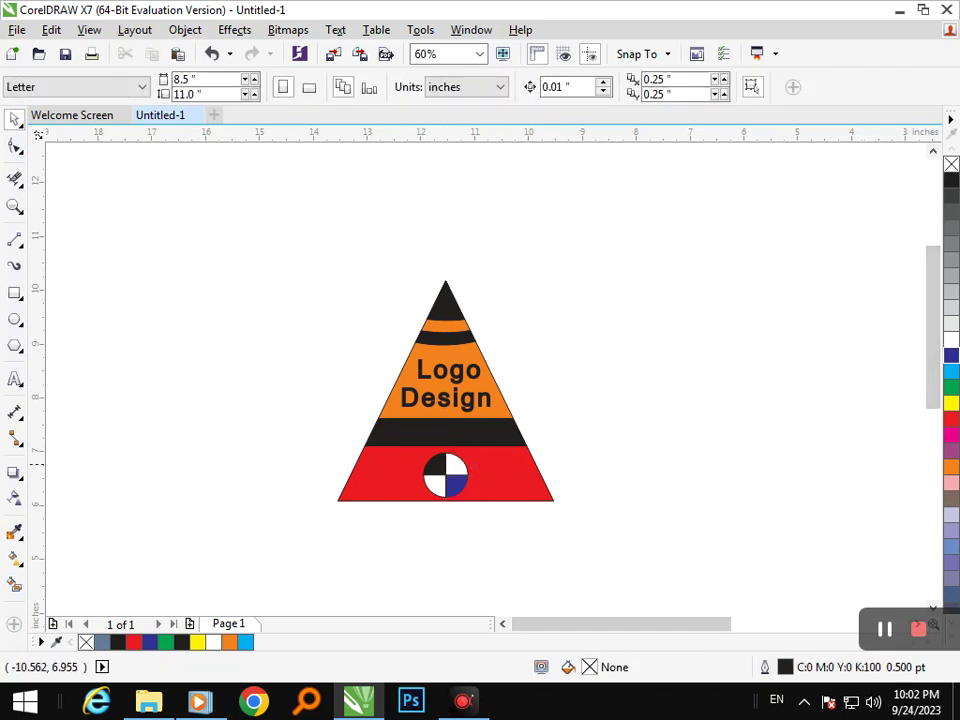
pyautogui.click(434, 467)
pyautogui.click(951, 356)
pyautogui.rightClick(951, 356)
pyautogui.click(698, 459)
# Fill the red bottom section of the triangle with orange
pyautogui.click(520, 482)
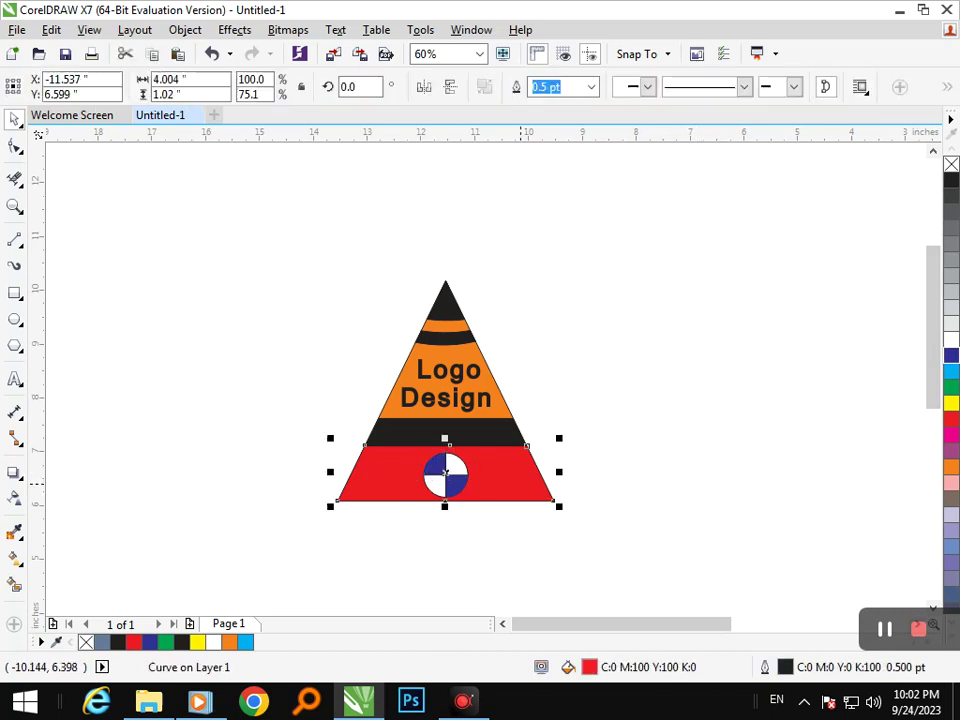
pyautogui.click(951, 467)
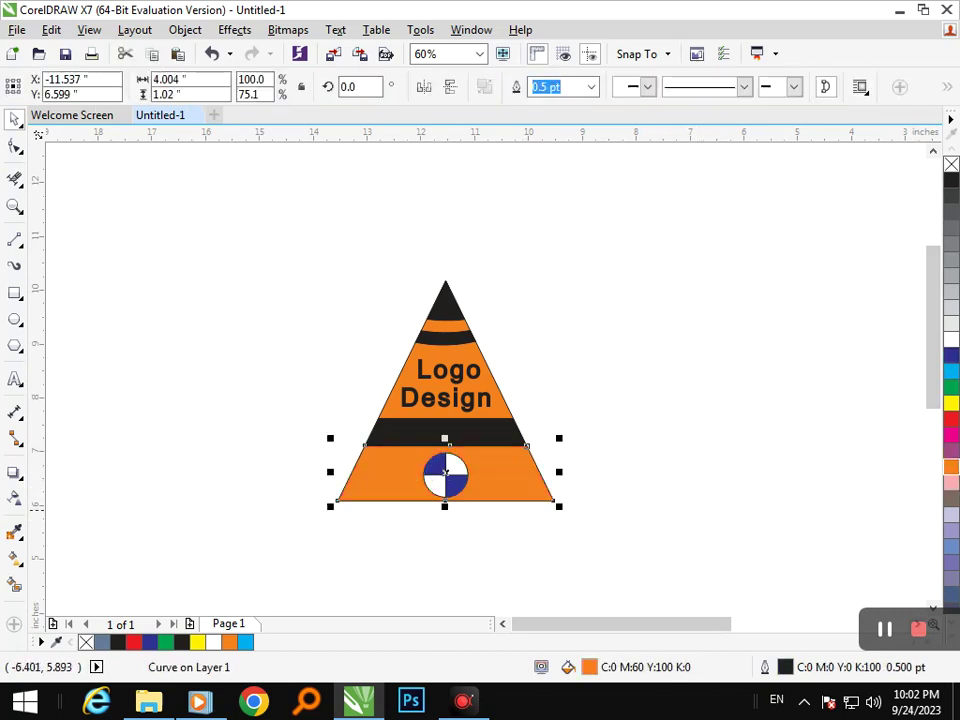
pyautogui.click(655, 502)
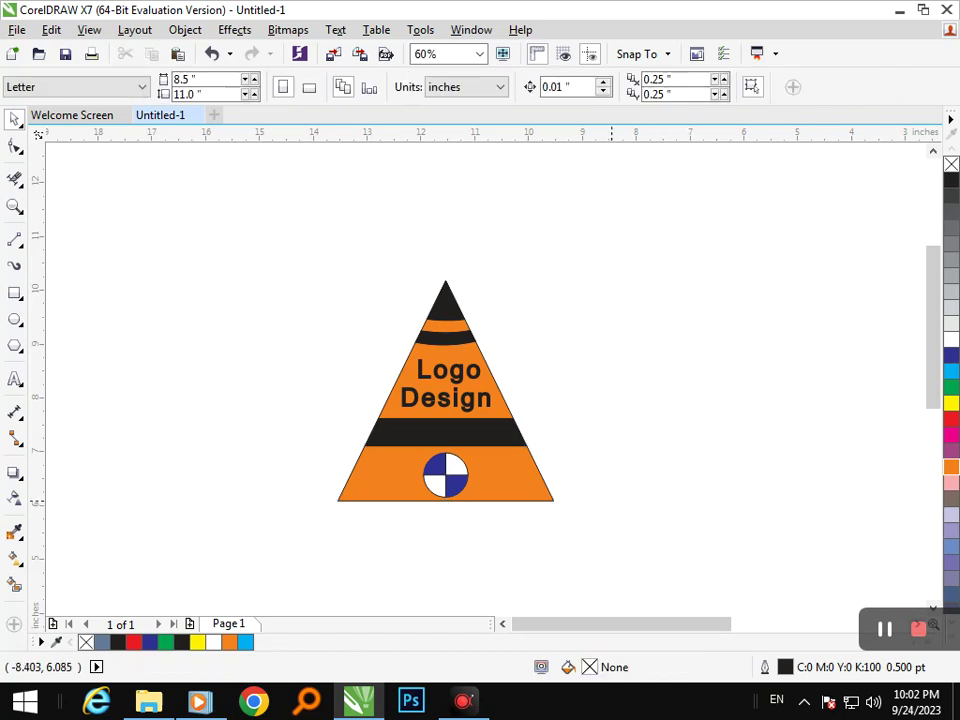
pyautogui.moveTo(900, 629)
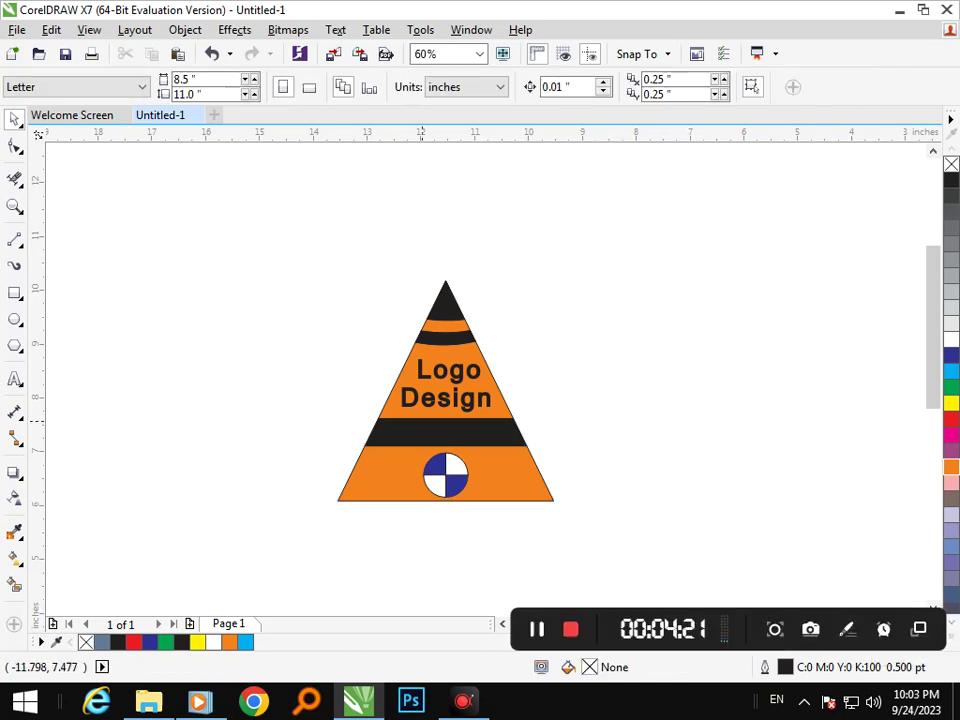
# Give the "Logo Design" text a green fill and a black outline
pyautogui.click(466, 403)
pyautogui.click(951, 387)
pyautogui.rightClick(951, 387)
pyautogui.rightClick(951, 164)
pyautogui.rightClick(951, 180)
pyautogui.click(699, 433)
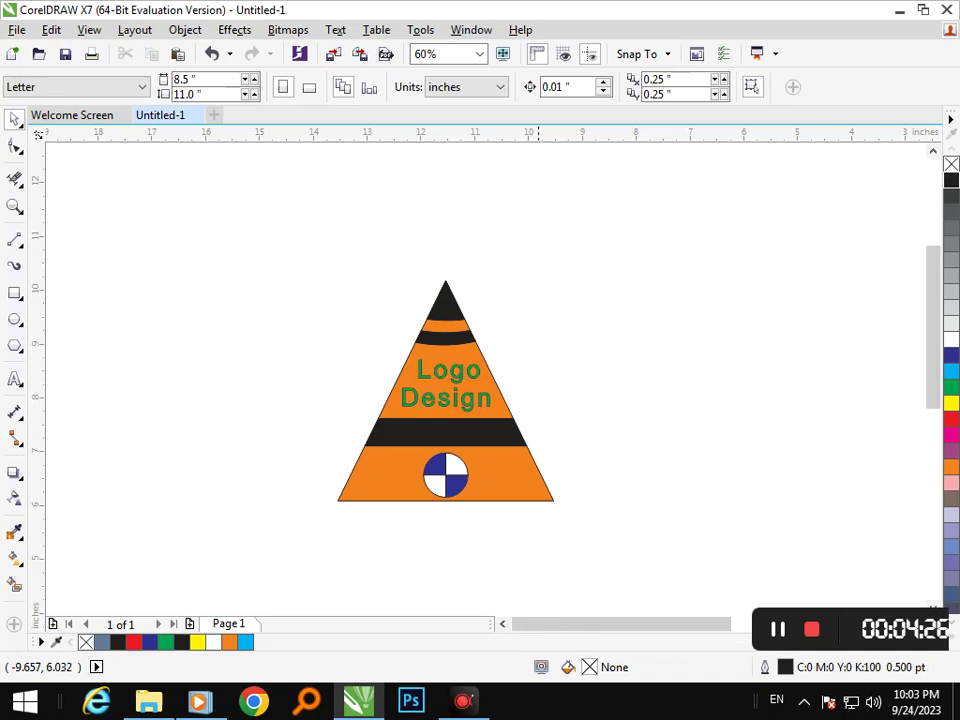
# Delete the black strip above the orange bottom section
pyautogui.click(461, 403)
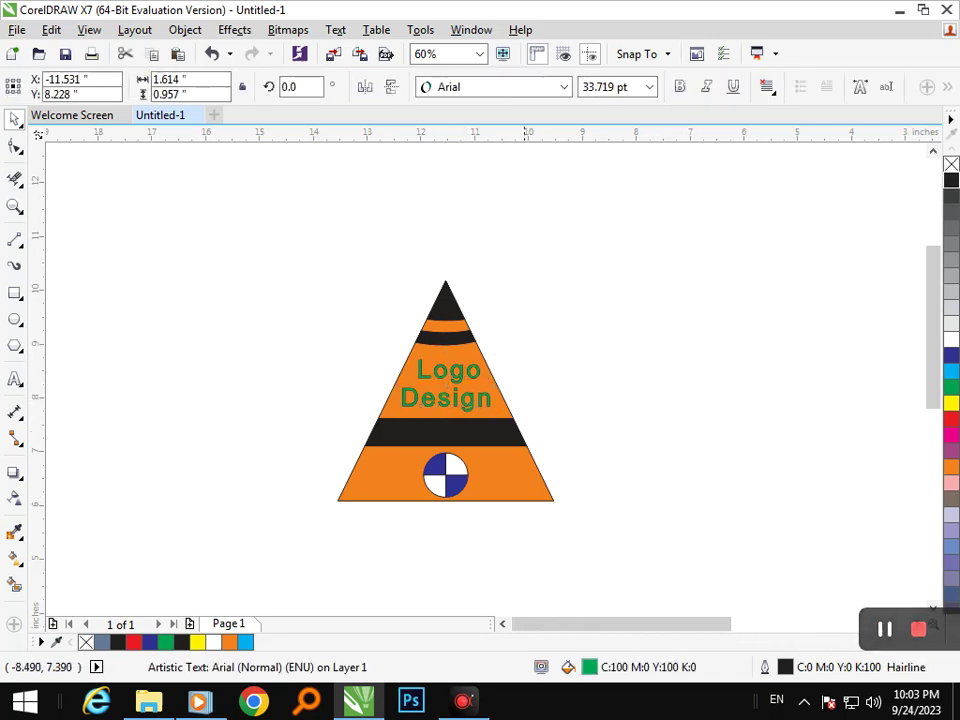
pyautogui.moveTo(503, 436); pyautogui.dragTo(904, 435)
pyautogui.press('Delete')
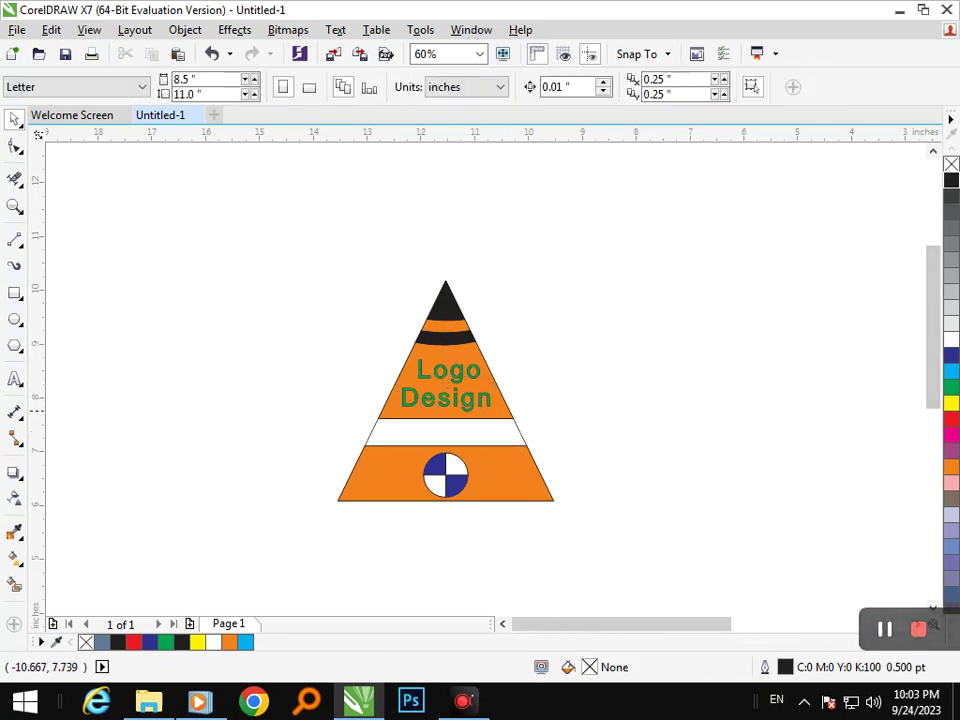
# Try several fill and outline colours on the "Logo Design" text, finishing with a yellow fill
pyautogui.click(470, 403)
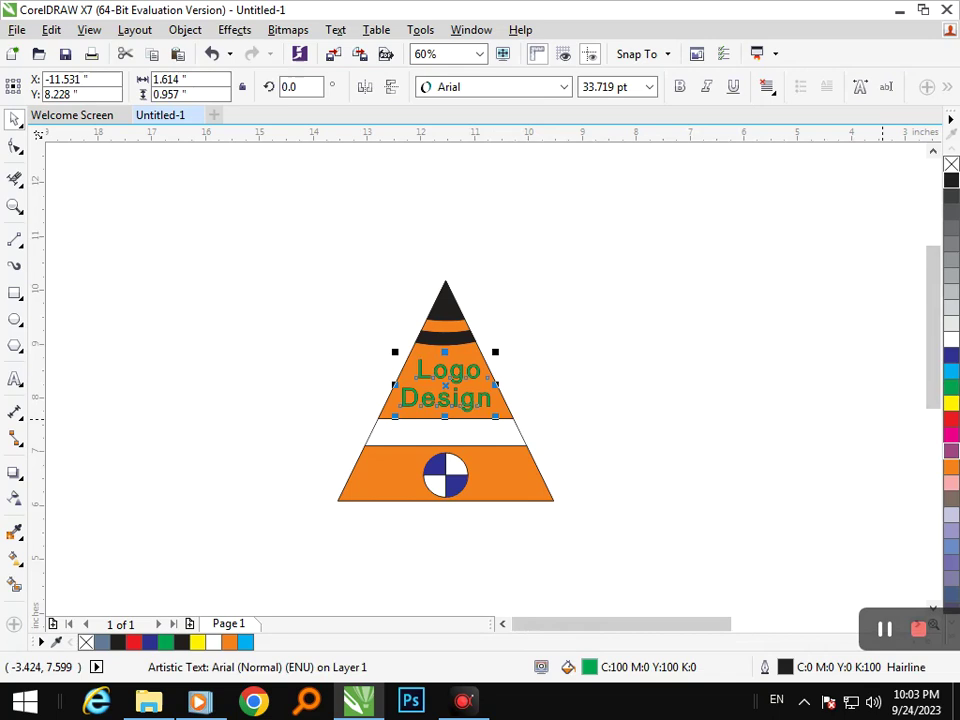
pyautogui.rightClick(951, 451)
pyautogui.click(951, 435)
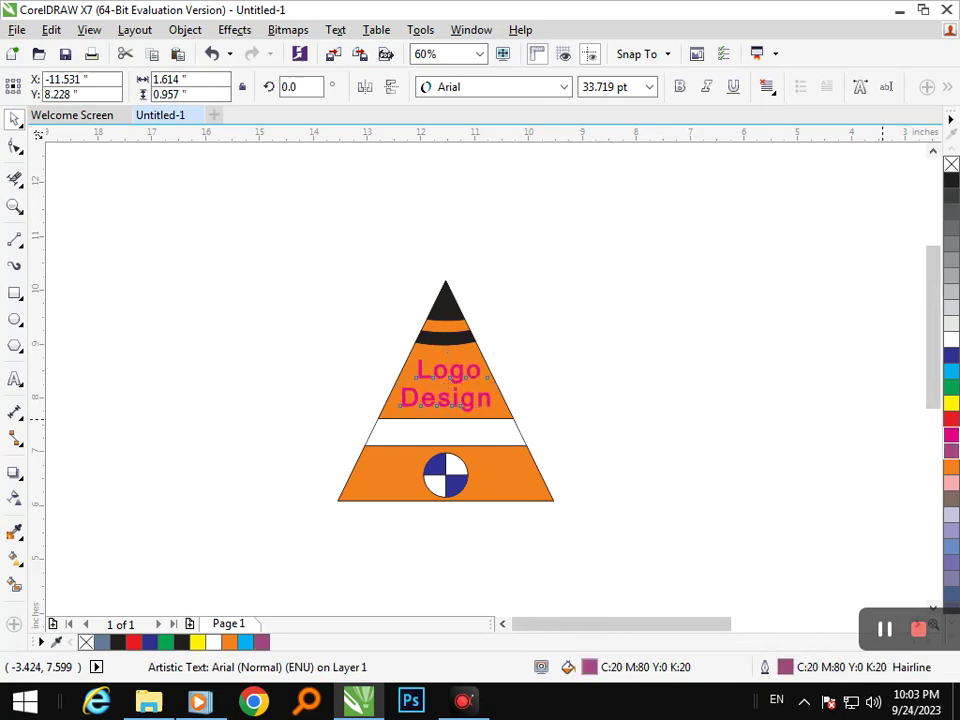
pyautogui.rightClick(951, 435)
pyautogui.click(951, 419)
pyautogui.rightClick(951, 419)
pyautogui.click(951, 387)
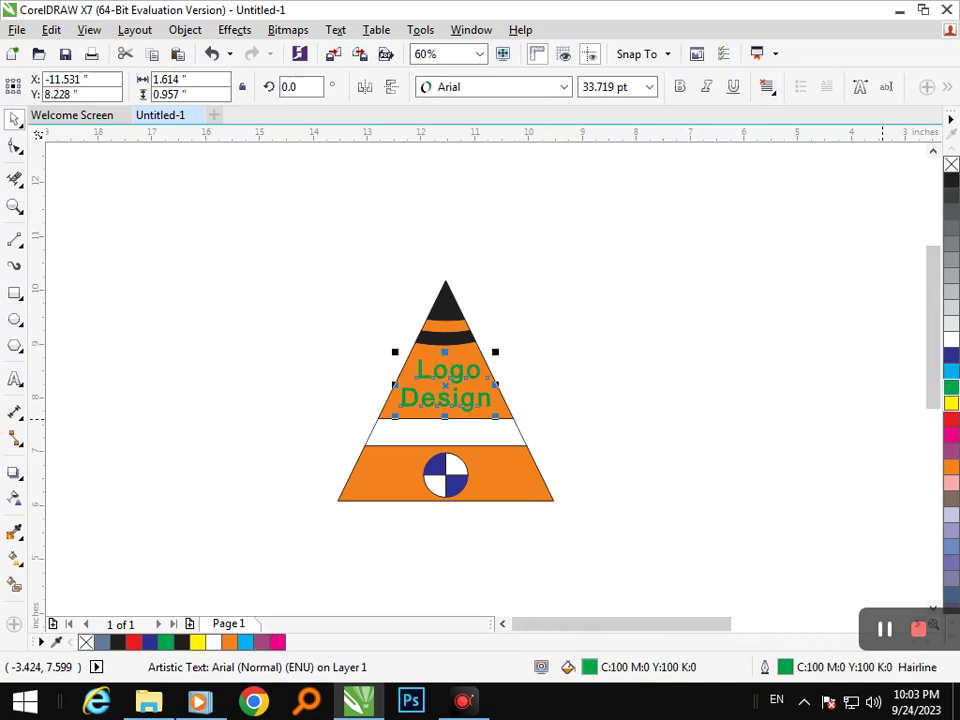
pyautogui.click(951, 403)
pyautogui.press('Escape')
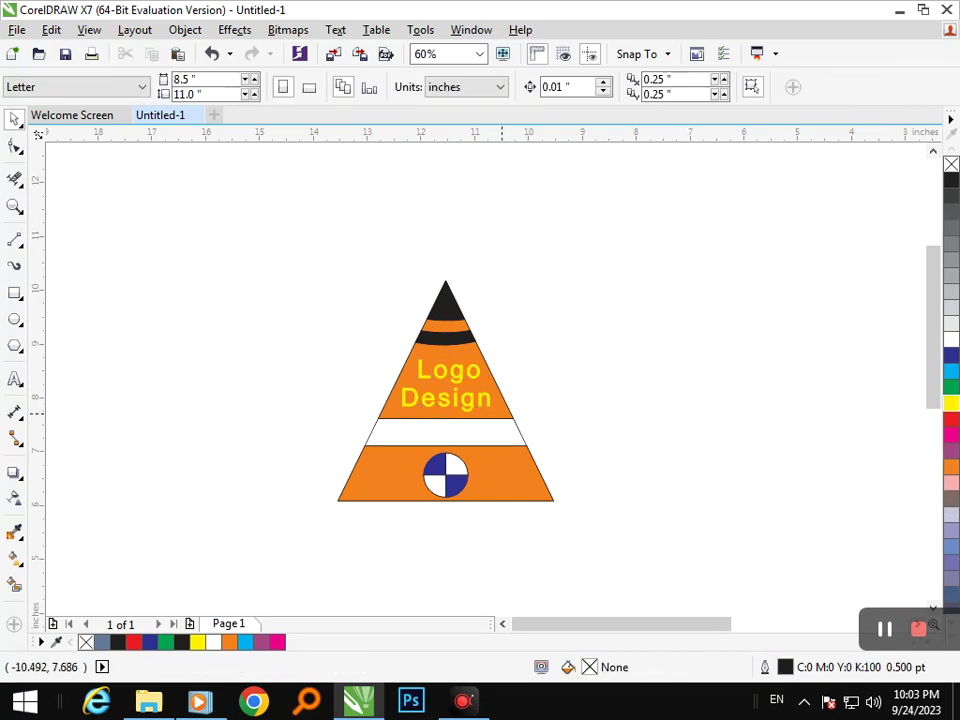
# Fill the upper section behind the text with blue
pyautogui.click(501, 413)
pyautogui.click(951, 355)
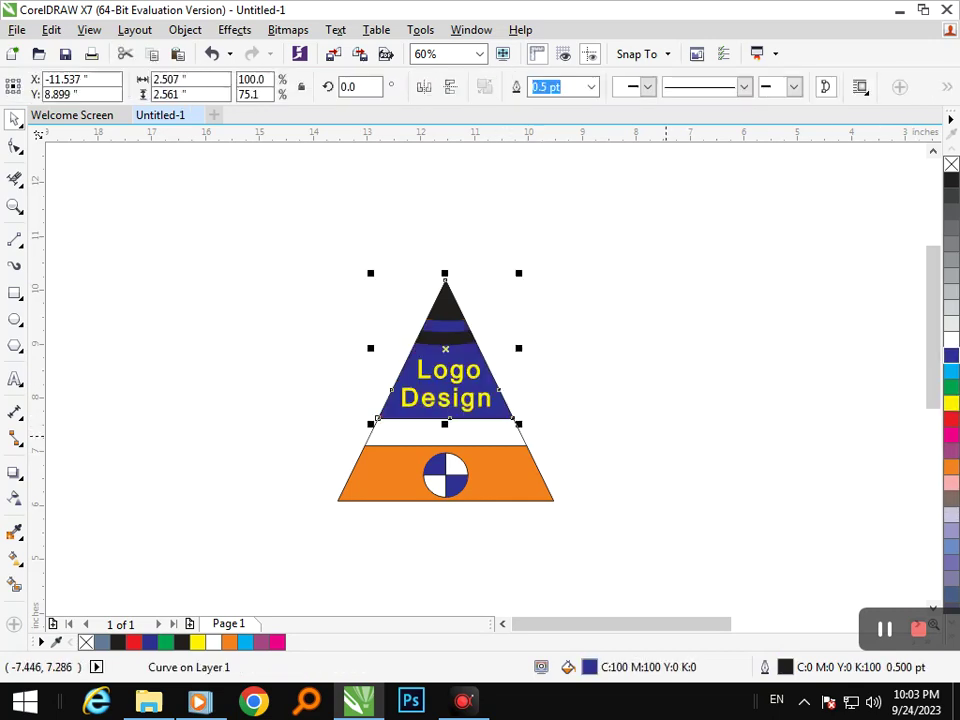
pyautogui.press('Escape')
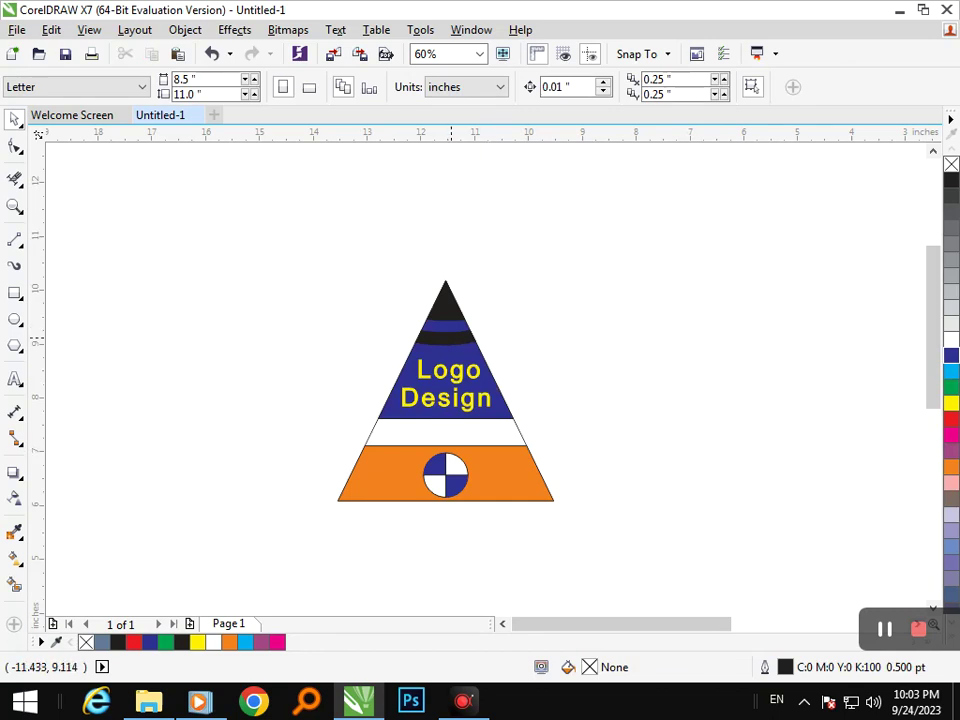
# Change the curved band and the tip of the triangle from black to white
pyautogui.click(451, 336)
pyautogui.click(951, 338)
pyautogui.press('Escape')
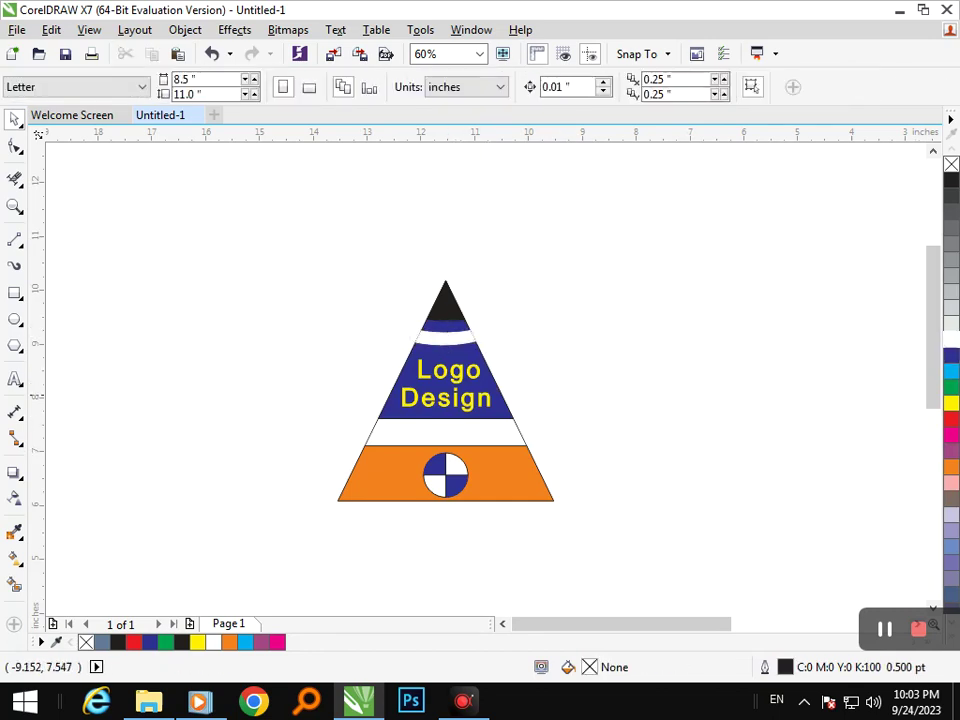
pyautogui.click(450, 300)
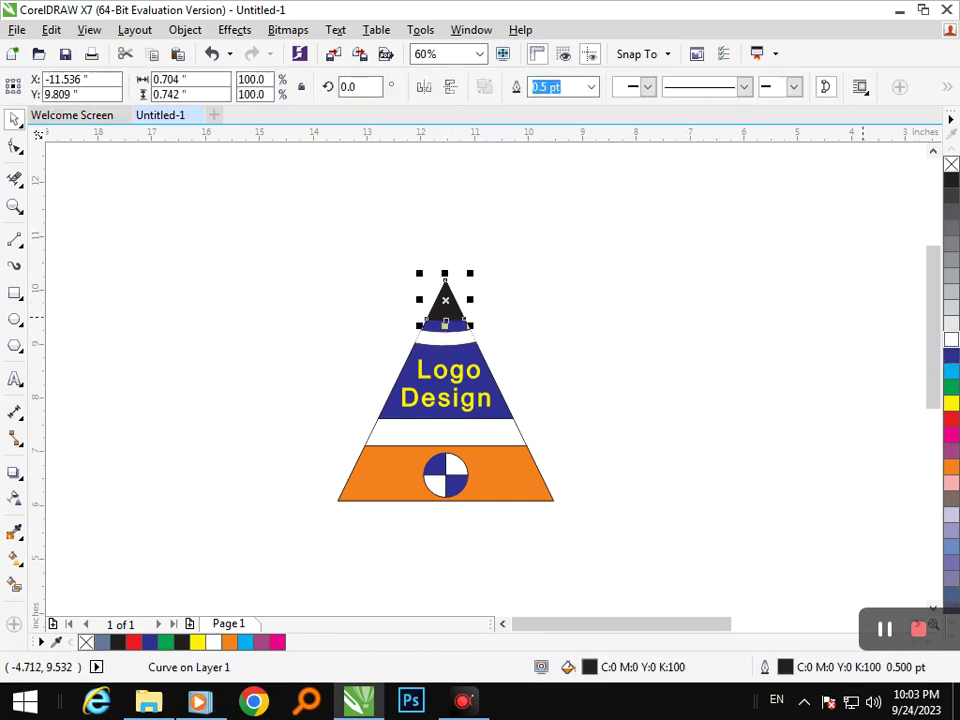
pyautogui.click(951, 338)
pyautogui.press('Escape')
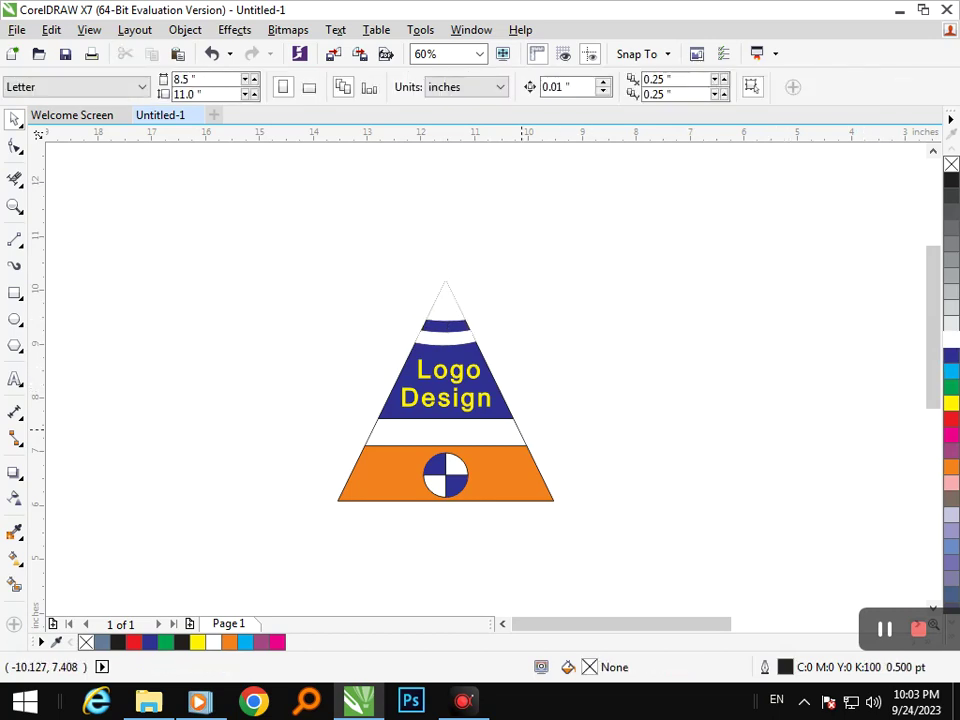
# Move the original three-sided polygon away from the logo and delete it
pyautogui.moveTo(519, 429); pyautogui.dragTo(746, 383)
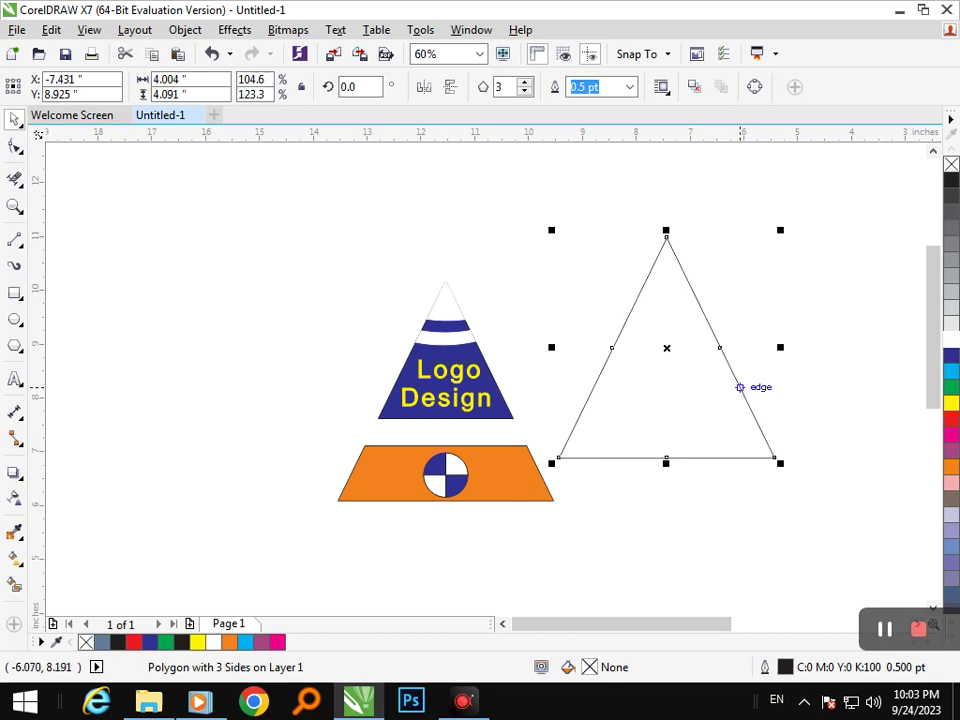
pyautogui.press('Delete')
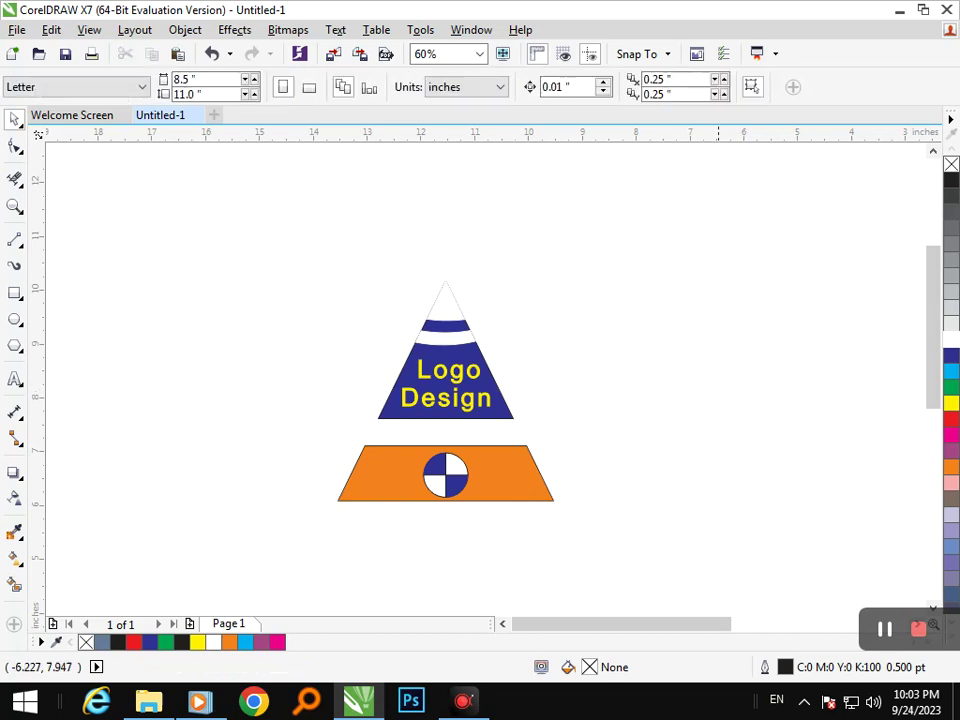
# Remove the outline from the orange bottom section
pyautogui.click(383, 486)
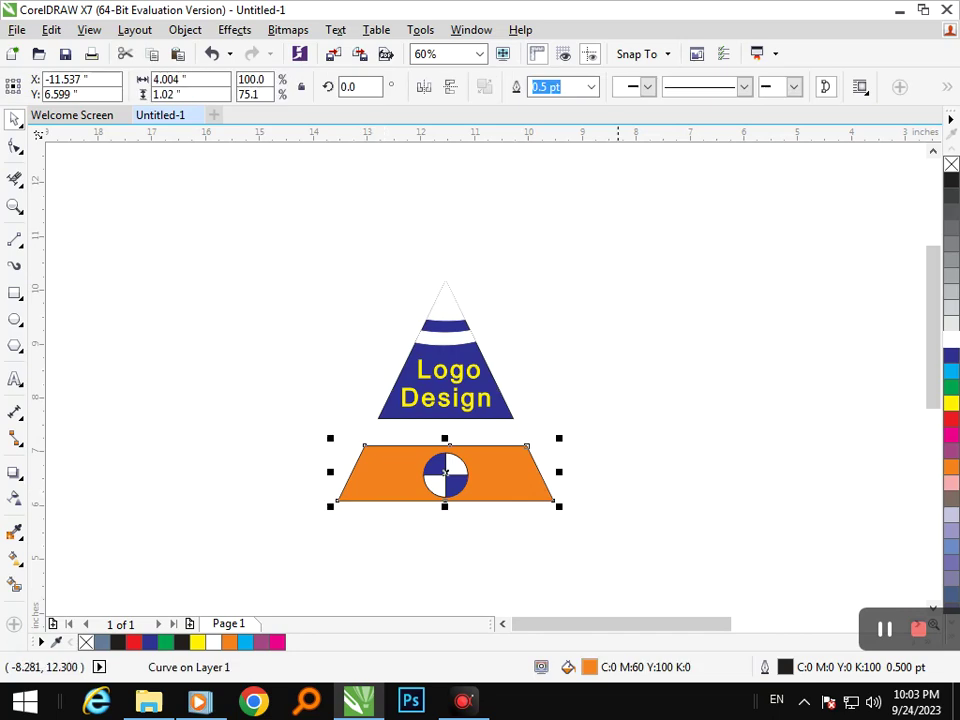
pyautogui.click(591, 87)
pyautogui.click(579, 105)
pyautogui.click(602, 350)
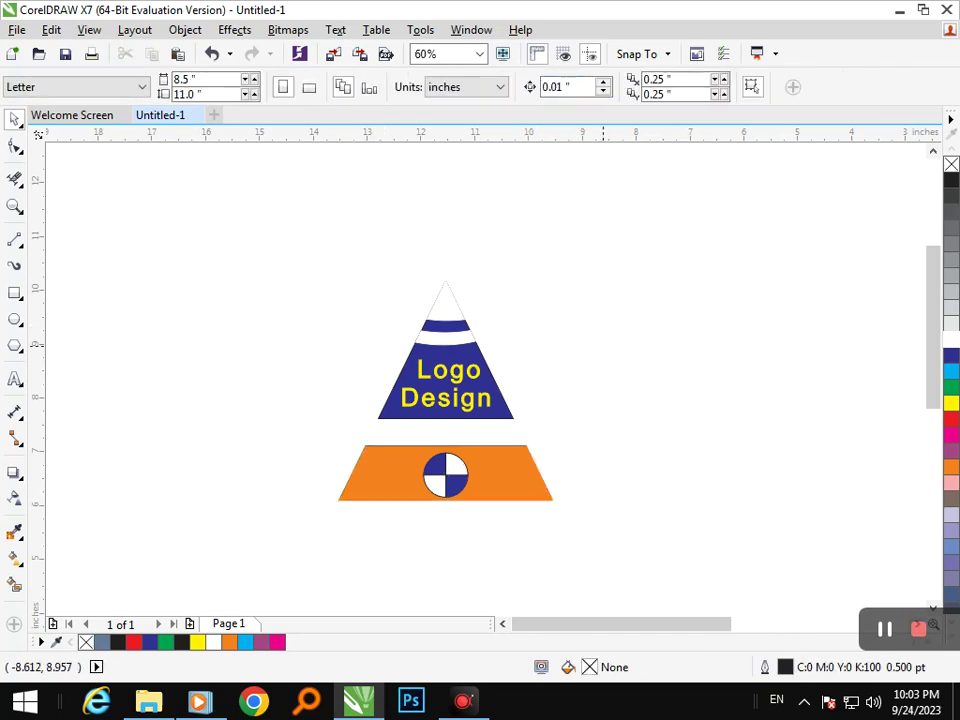
# Move the upper part of the logo down and enlarge it slightly to narrow the gap above the orange section
pyautogui.moveTo(254, 265); pyautogui.dragTo(575, 427)
pyautogui.press('Down')
pyautogui.press('Down')
pyautogui.press('Escape')
pyautogui.moveTo(281, 261); pyautogui.dragTo(611, 445)
pyautogui.moveTo(518, 433); pyautogui.dragTo(531, 440)
pyautogui.click(612, 450)
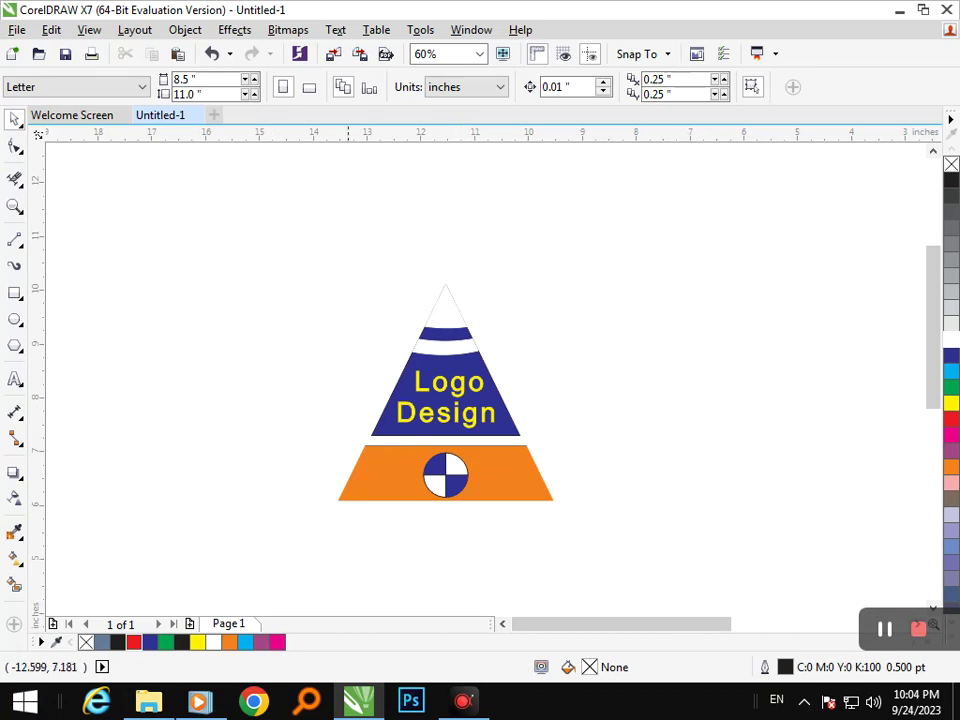
# Draw a rectangle about 3.07 by 0.195 inches in the gap between the blue and orange sections and convert it to curves
pyautogui.press('F6')
pyautogui.moveTo(364, 445)
pyautogui.mouseDown()
pyautogui.moveTo(512, 419)
pyautogui.moveTo(531, 424)
pyautogui.moveTo(535, 432)
pyautogui.moveTo(519, 435)
pyautogui.moveTo(529, 435)
pyautogui.mouseUp()
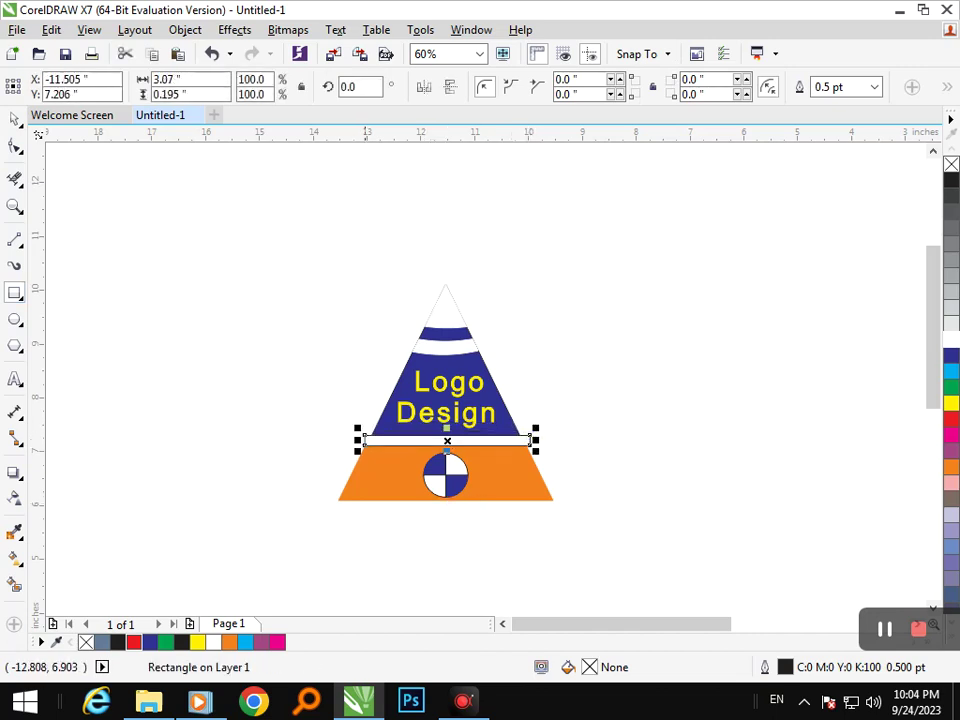
pyautogui.scroll(5, 355, 444)
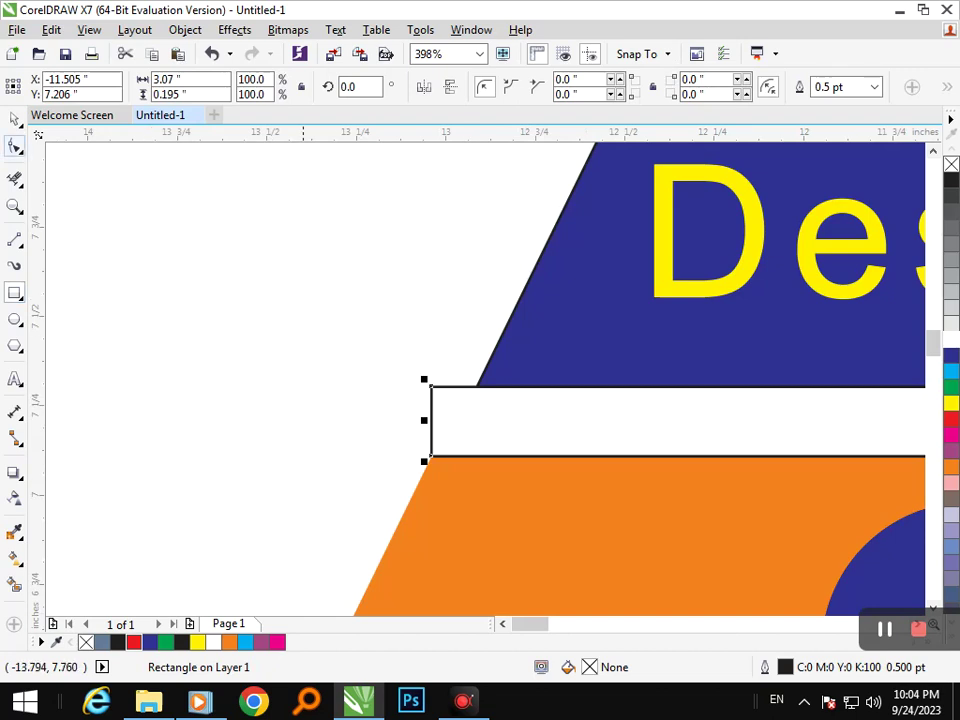
pyautogui.click(14, 146)
pyautogui.click(72, 144)
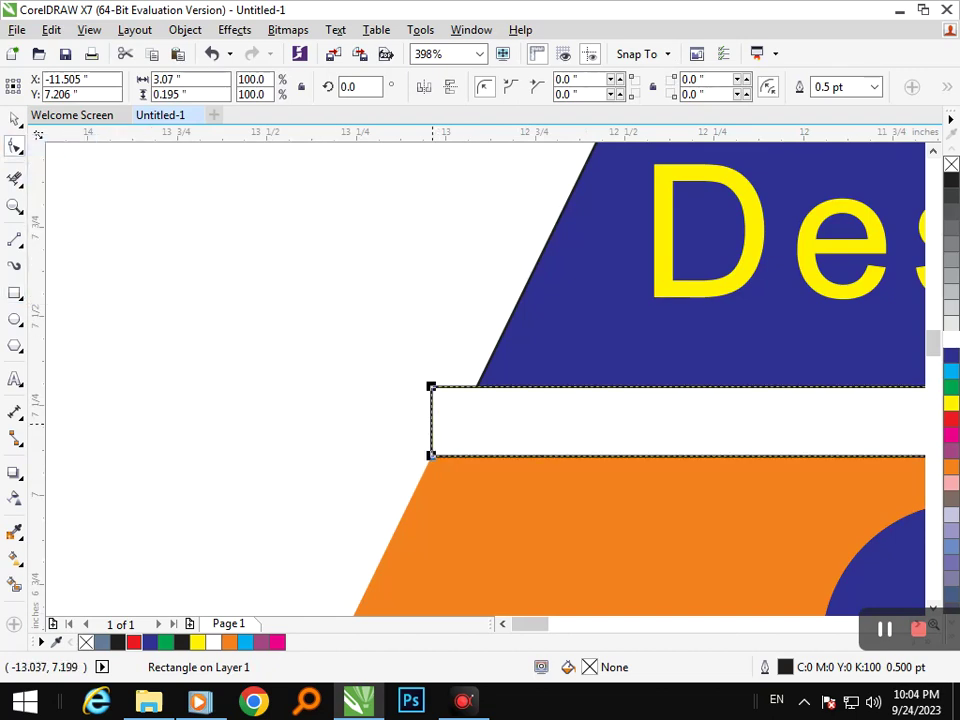
pyautogui.hotkey('ctrl', 'q')
# Reshape the strip's left end by aligning its upper node with the blue section's corner and its lower node with the orange section's corner
pyautogui.moveTo(431, 387); pyautogui.dragTo(477, 386)
pyautogui.scroll(4, 438, 464)
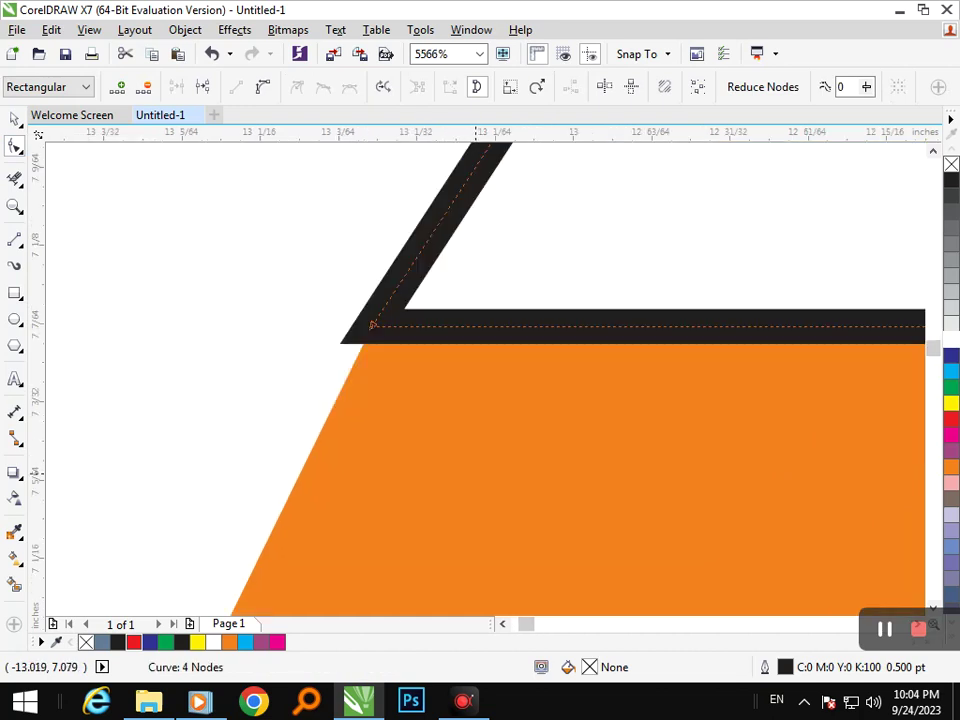
pyautogui.moveTo(373, 326); pyautogui.dragTo(393, 317)
pyautogui.scroll(-7, 394, 317)
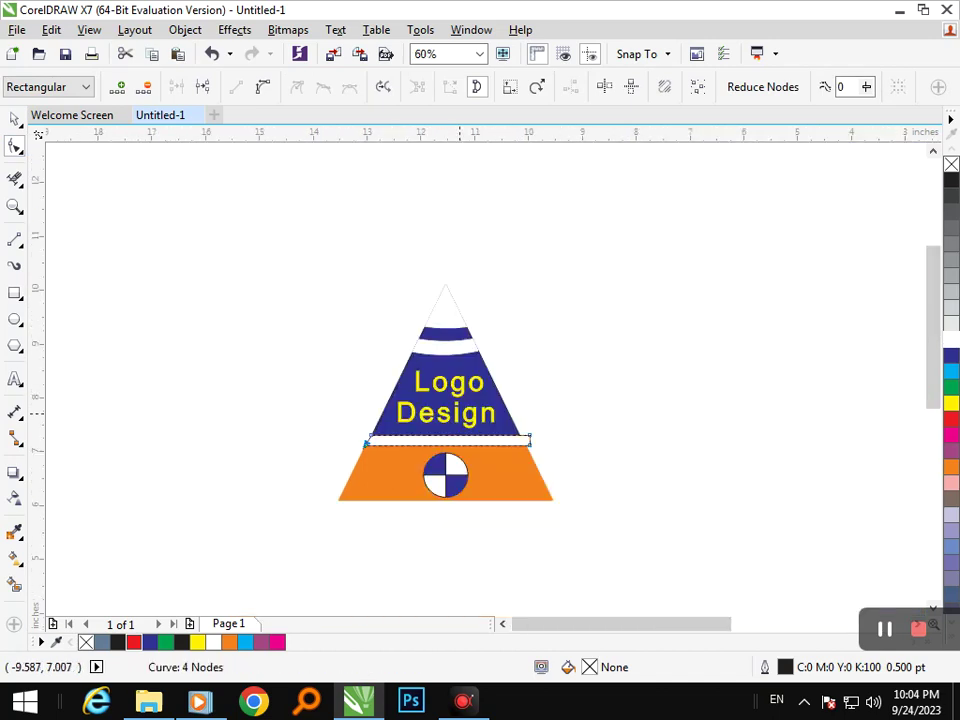
# Reshape the strip's right end by moving its two nodes onto the adjoining corners of the blue and orange sections
pyautogui.scroll(3, 560, 447)
pyautogui.moveTo(703, 463); pyautogui.dragTo(632, 463)
pyautogui.moveTo(703, 533); pyautogui.dragTo(678, 533)
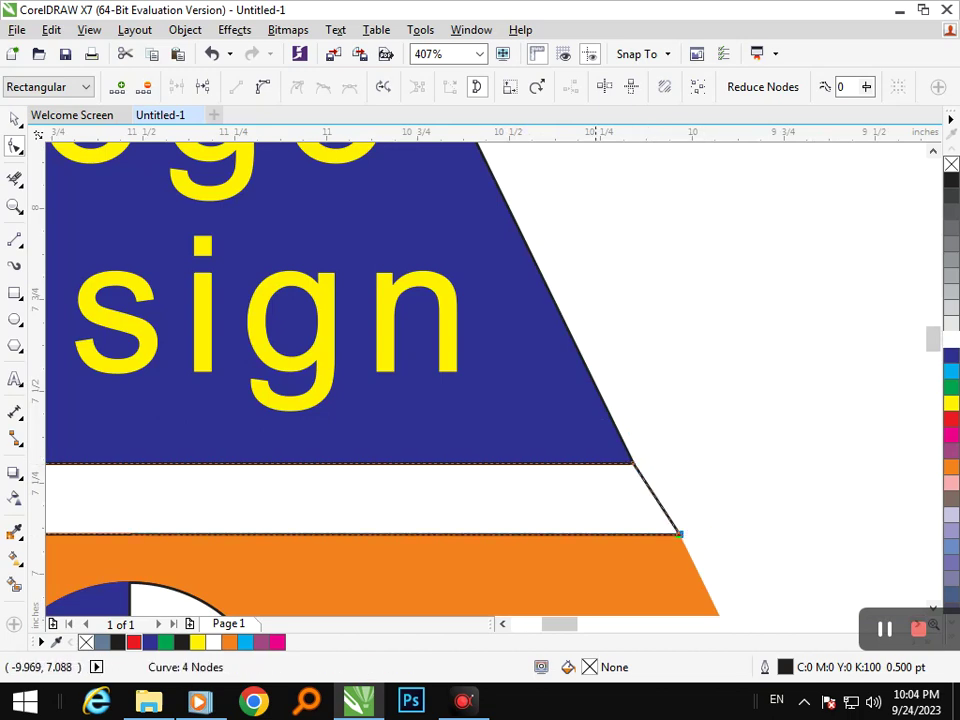
# Nudge the white strip's lower-right node slightly inward to line it up with the orange section's upper-right corner
pyautogui.scroll(-6, 678, 533)
pyautogui.click(14, 119)
pyautogui.click(168, 295)
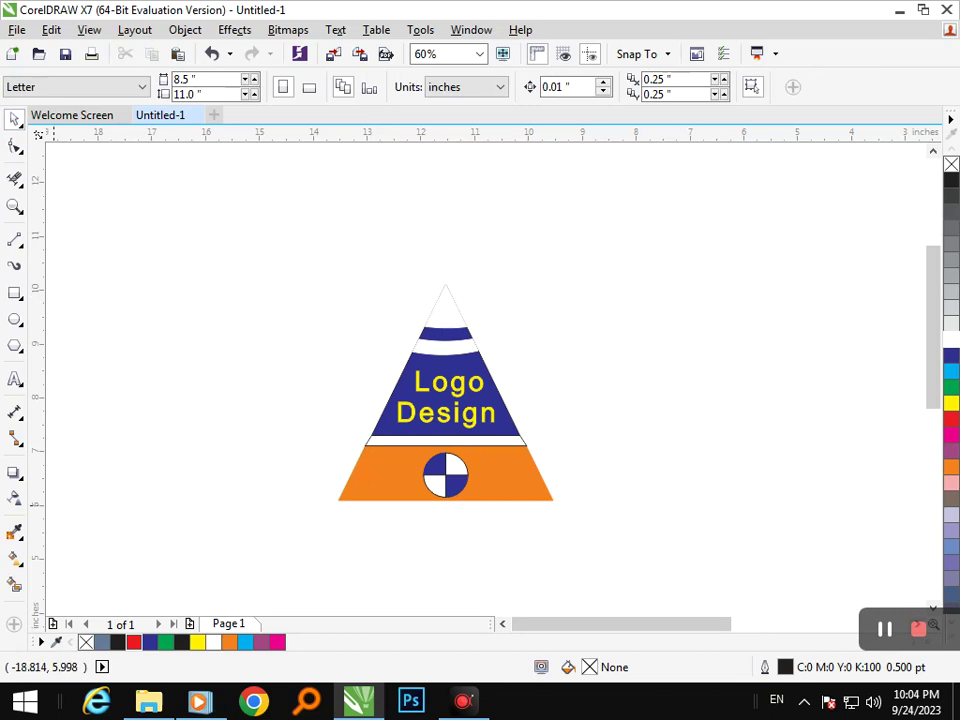
pyautogui.scroll(7, 493, 436)
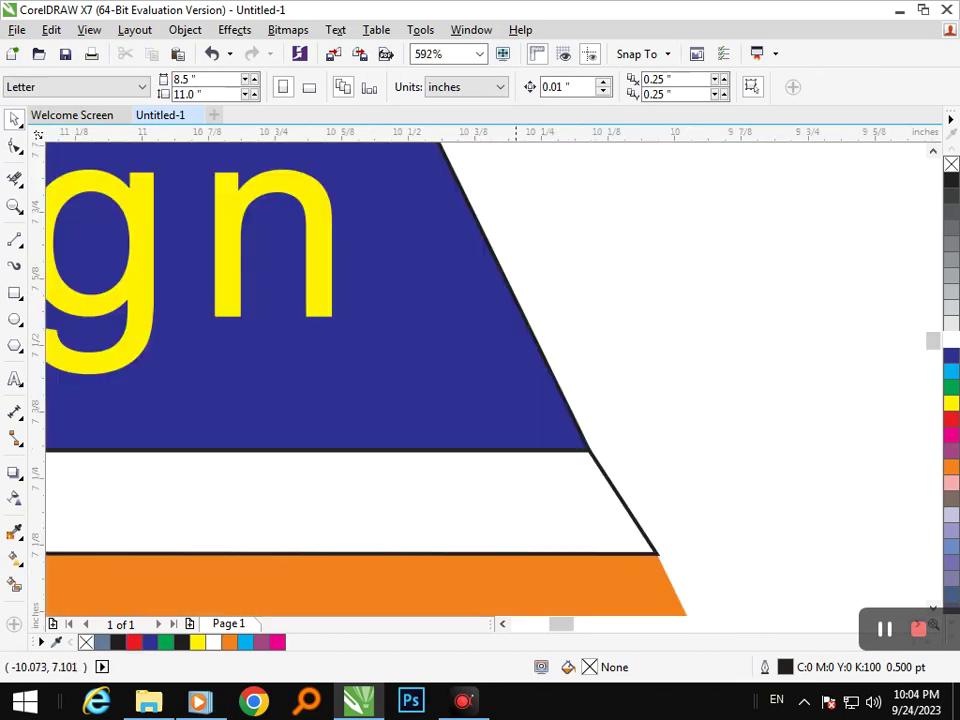
pyautogui.press('space')
pyautogui.click(661, 555)
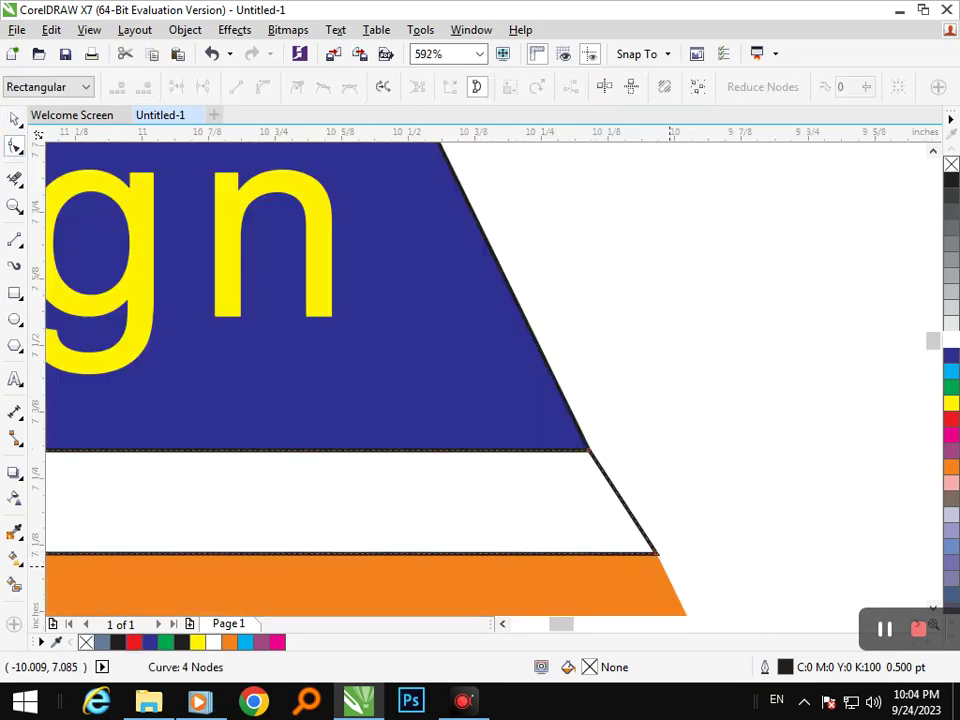
pyautogui.click(658, 552)
pyautogui.press('Left')
pyautogui.press('Right')
pyautogui.press('Left')
pyautogui.scroll(-5, 464, 537)
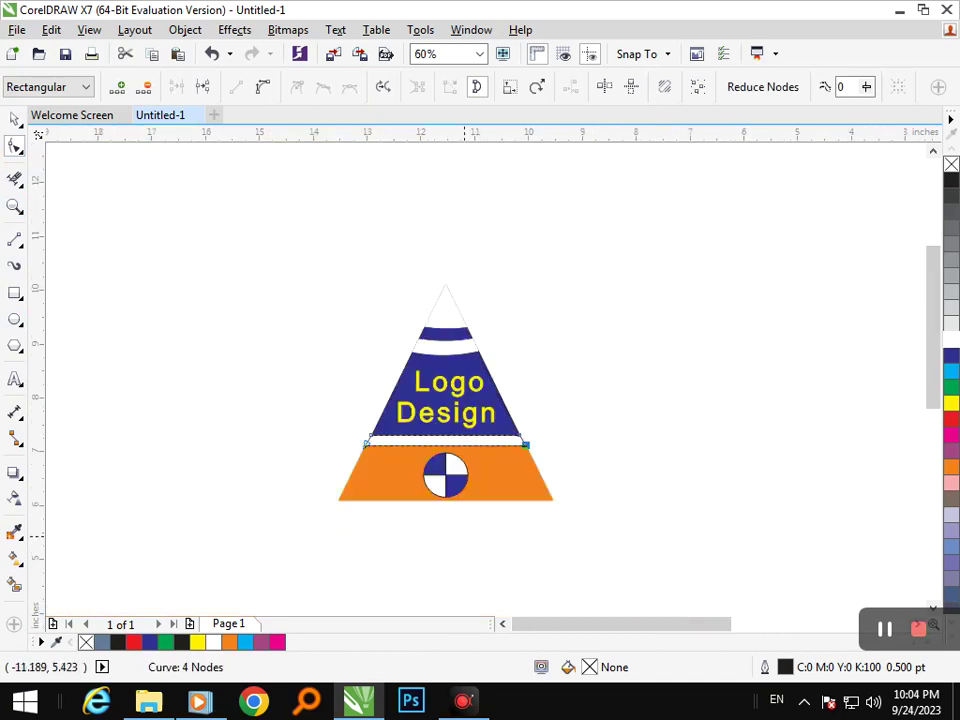
# Try to nudge the white strip's lower-left node into line with the orange section's upper-left corner, and deselect the strip
pyautogui.scroll(4, 448, 477)
pyautogui.scroll(-4, 448, 477)
pyautogui.scroll(9, 367, 444)
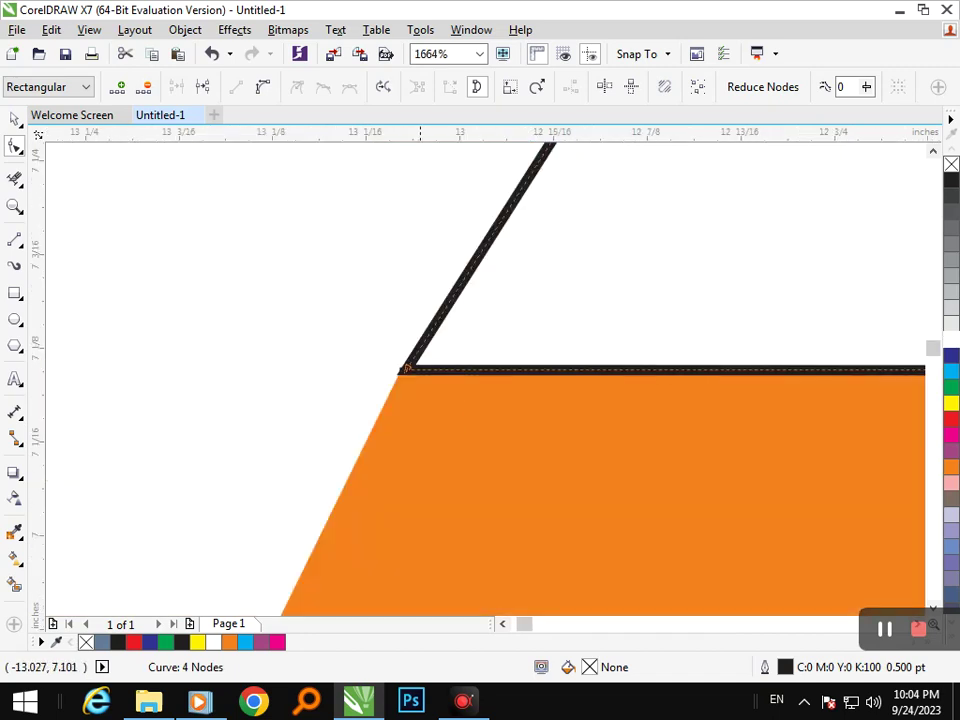
pyautogui.press('Right')
pyautogui.press('Left')
pyautogui.scroll(-9, 364, 444)
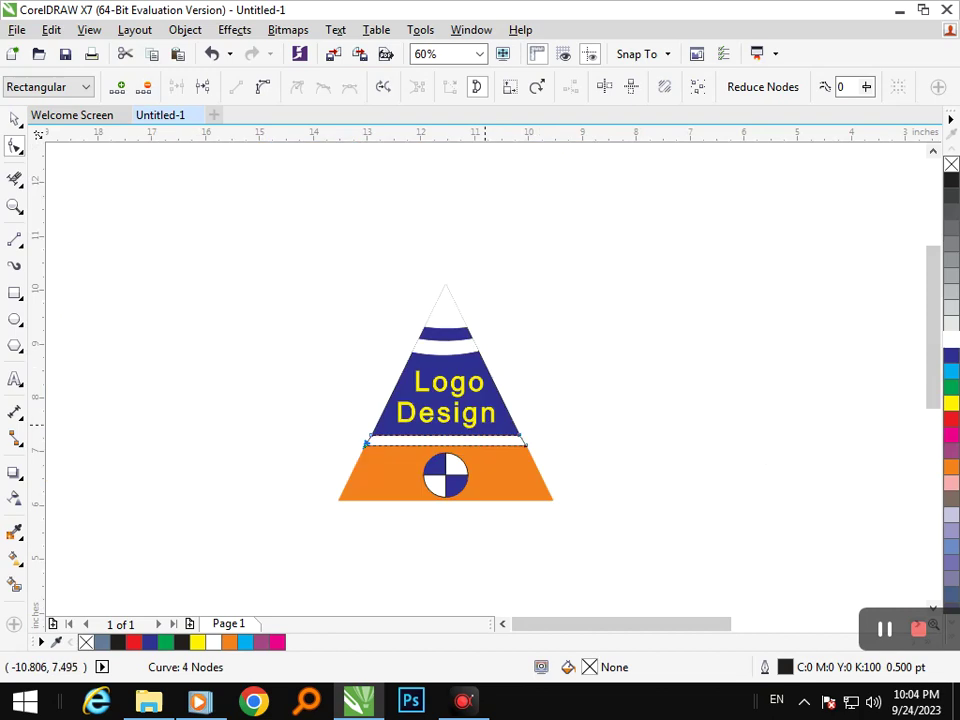
pyautogui.press('Escape')
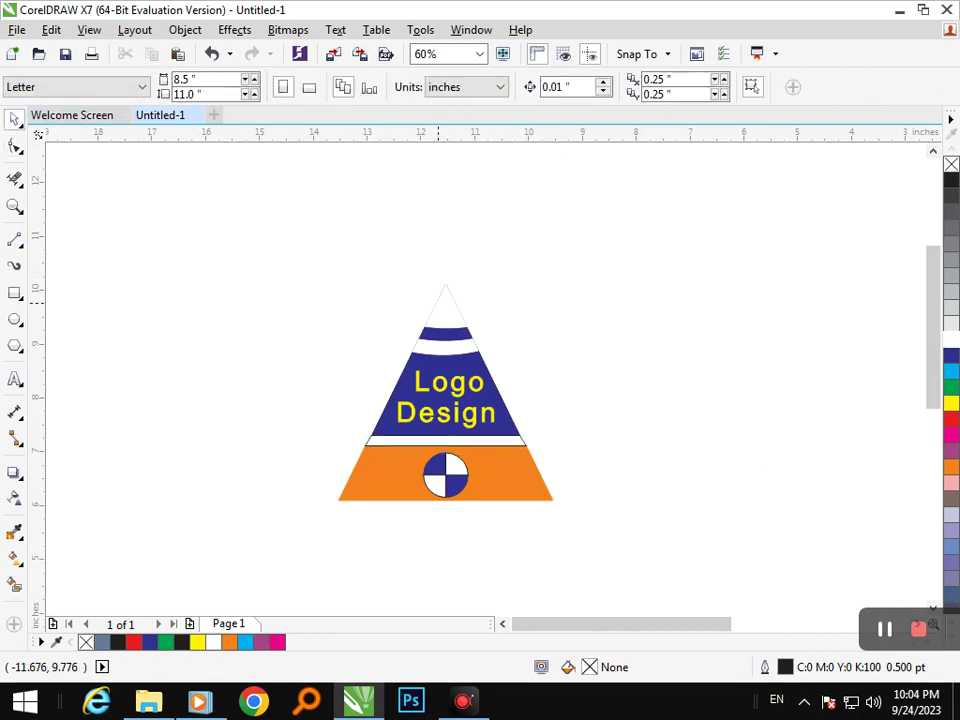
# Give the white triangle at the logo's peak a 2.0 pt black outline
pyautogui.click(445, 302)
pyautogui.click(591, 87)
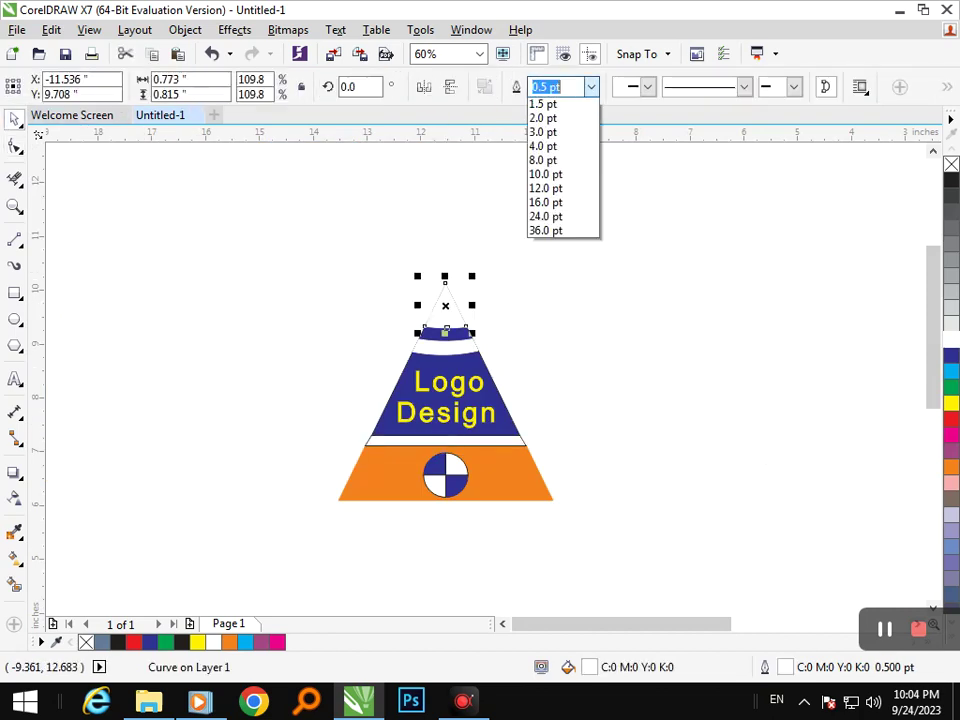
pyautogui.click(545, 189)
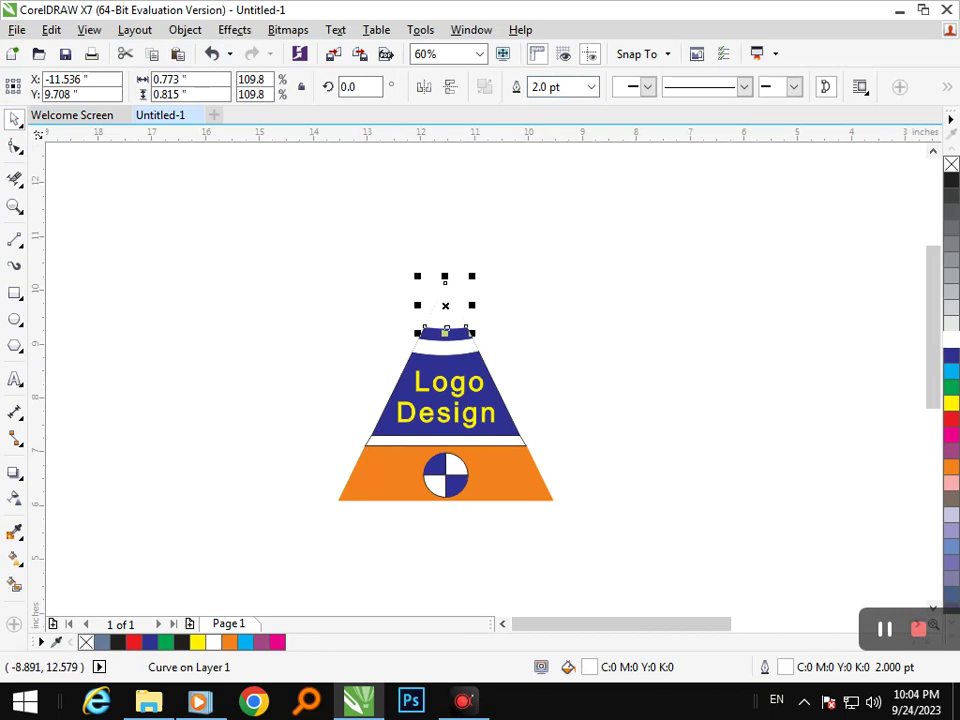
pyautogui.rightClick(951, 180)
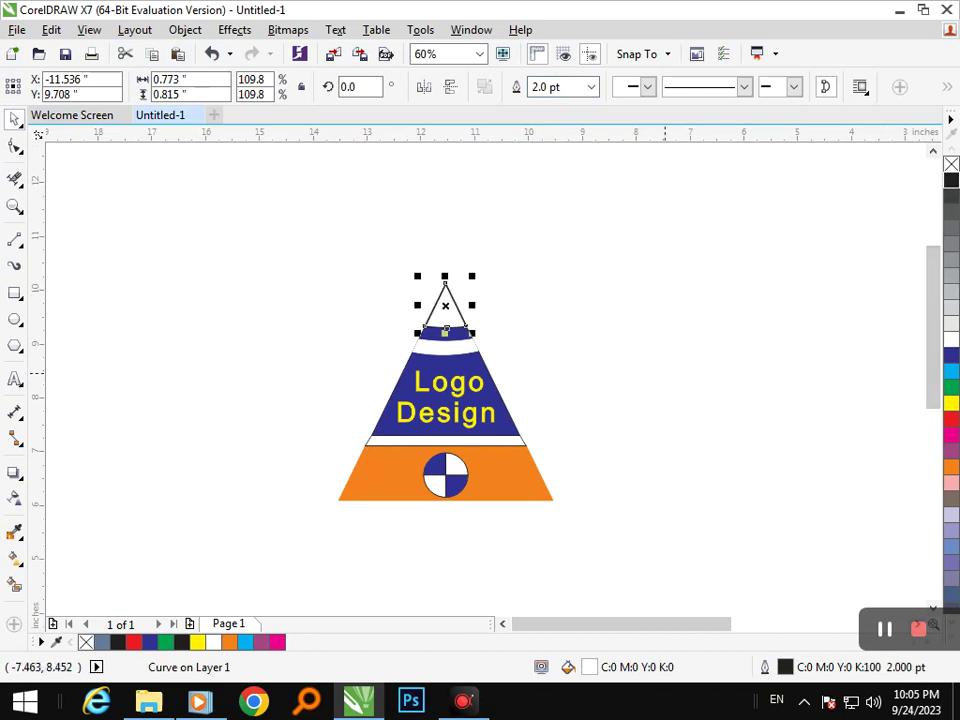
pyautogui.click(665, 373)
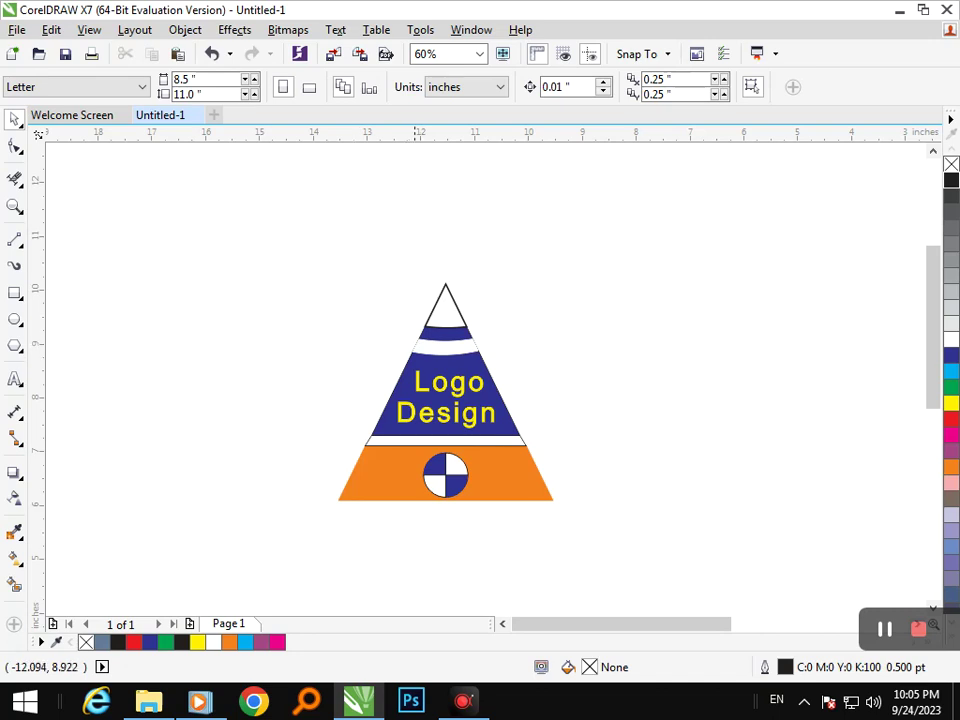
# Give the white curved band above the "Logo Design" section a 2.0 pt black outline
pyautogui.click(440, 340)
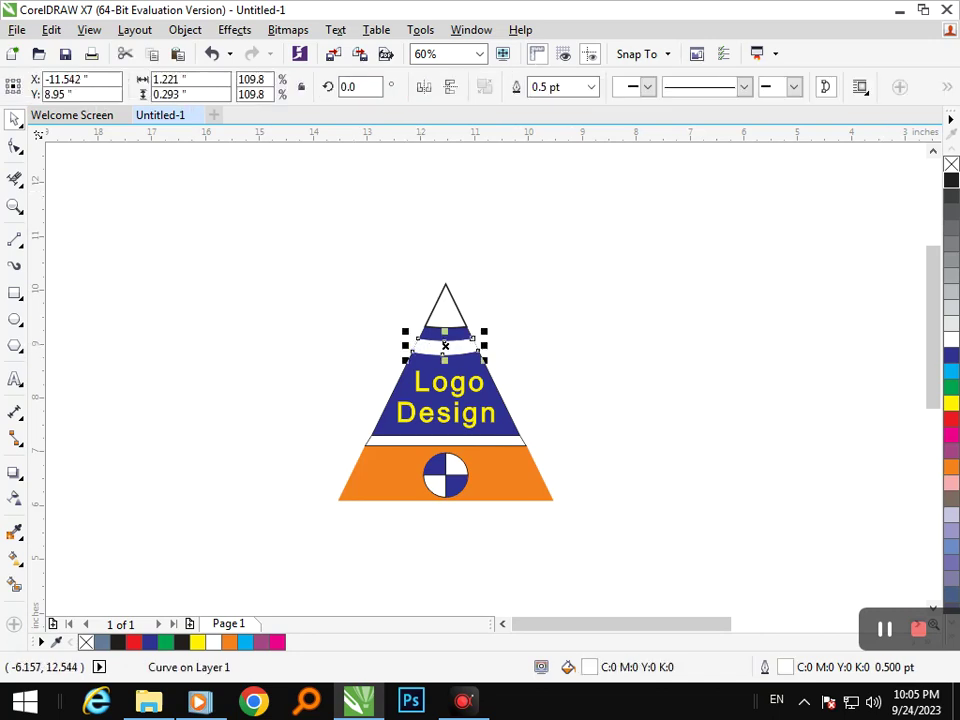
pyautogui.click(591, 87)
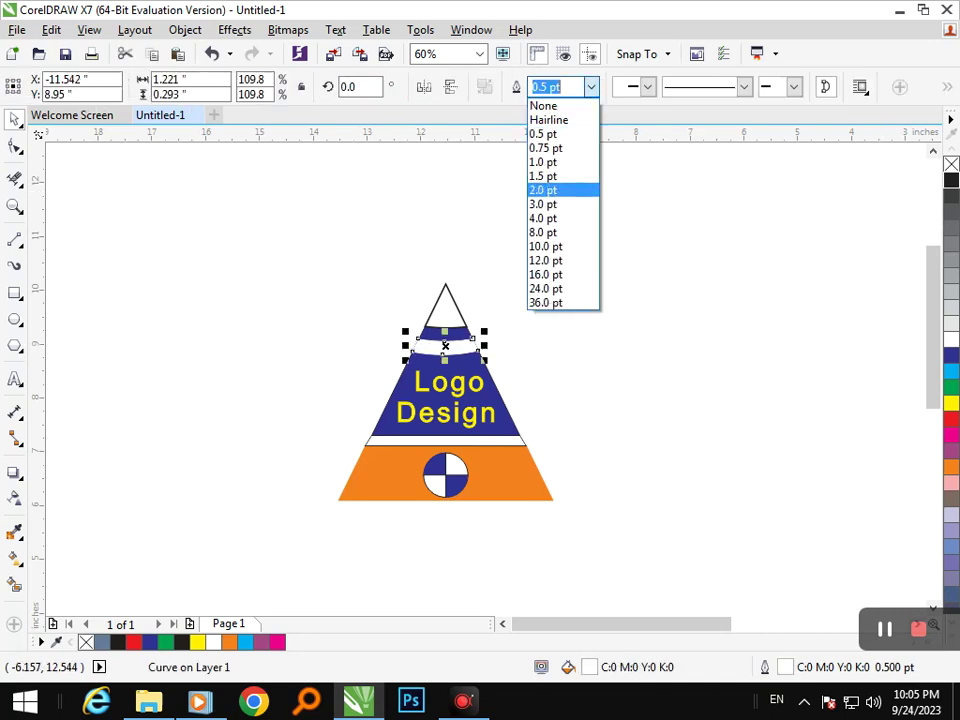
pyautogui.click(543, 190)
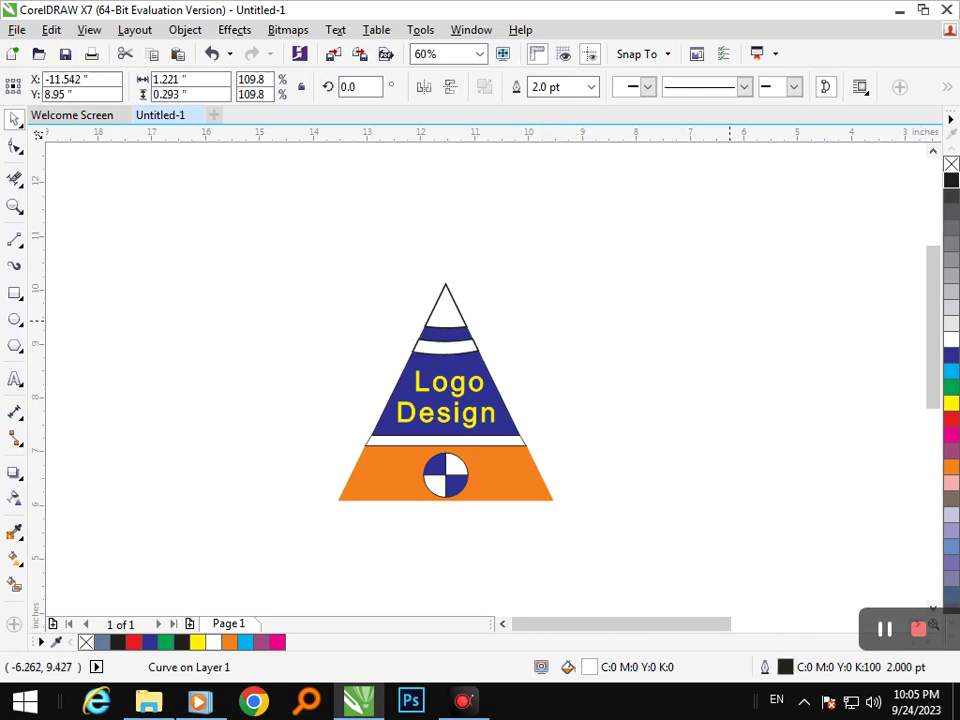
pyautogui.click(730, 320)
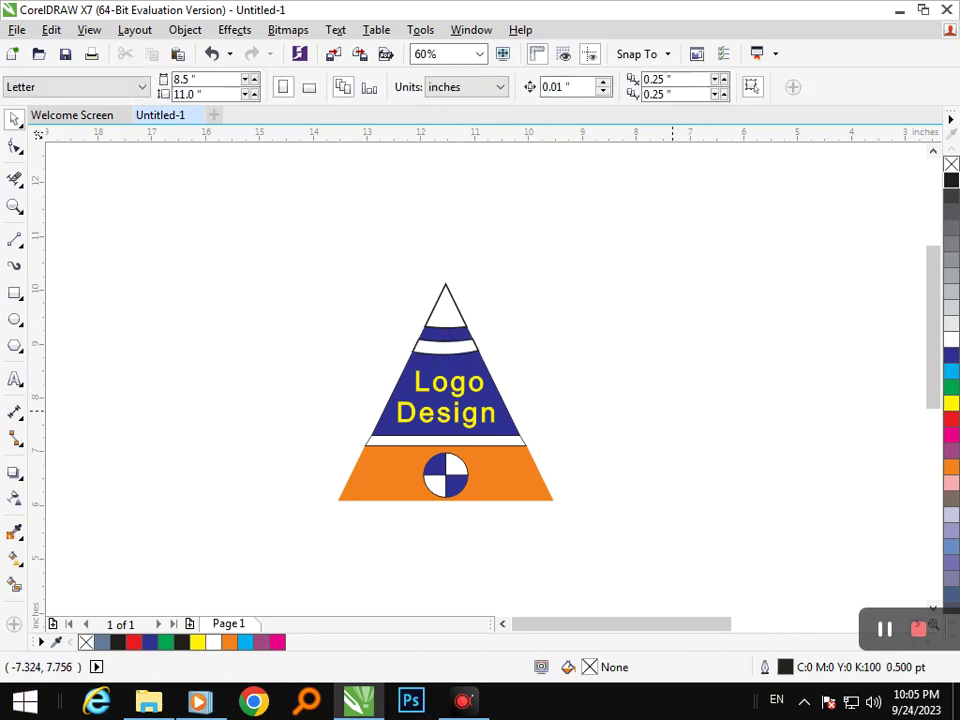
# Move the white strip's lower-left node slightly inward at the orange section's upper-left corner and deselect the shape
pyautogui.moveTo(392, 466); pyautogui.dragTo(400, 470)
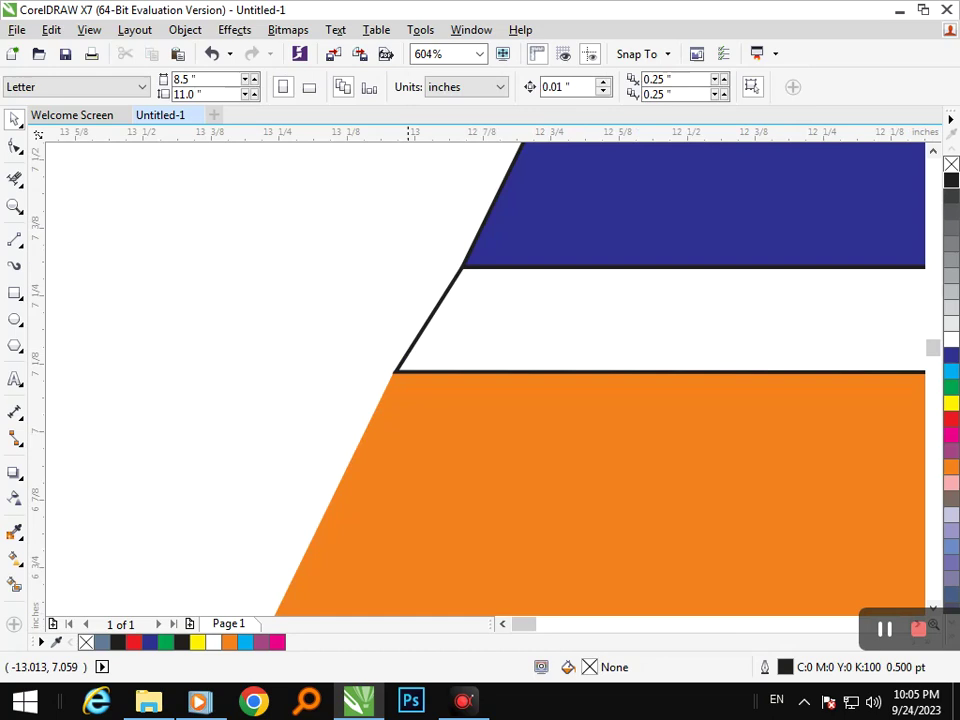
pyautogui.moveTo(365, 331); pyautogui.dragTo(487, 404)
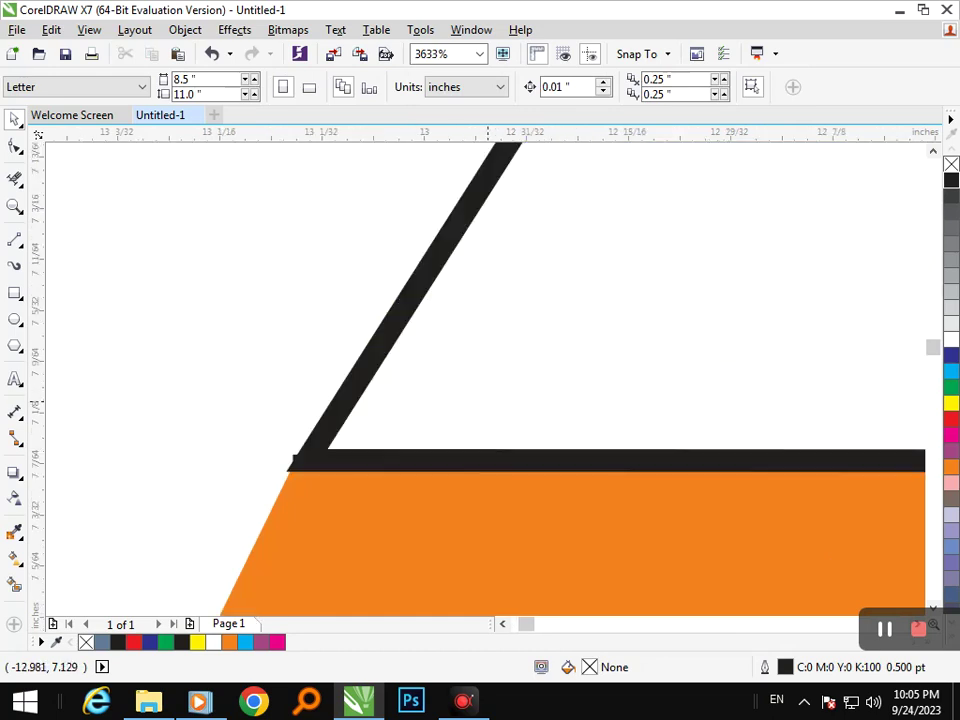
pyautogui.click(306, 458)
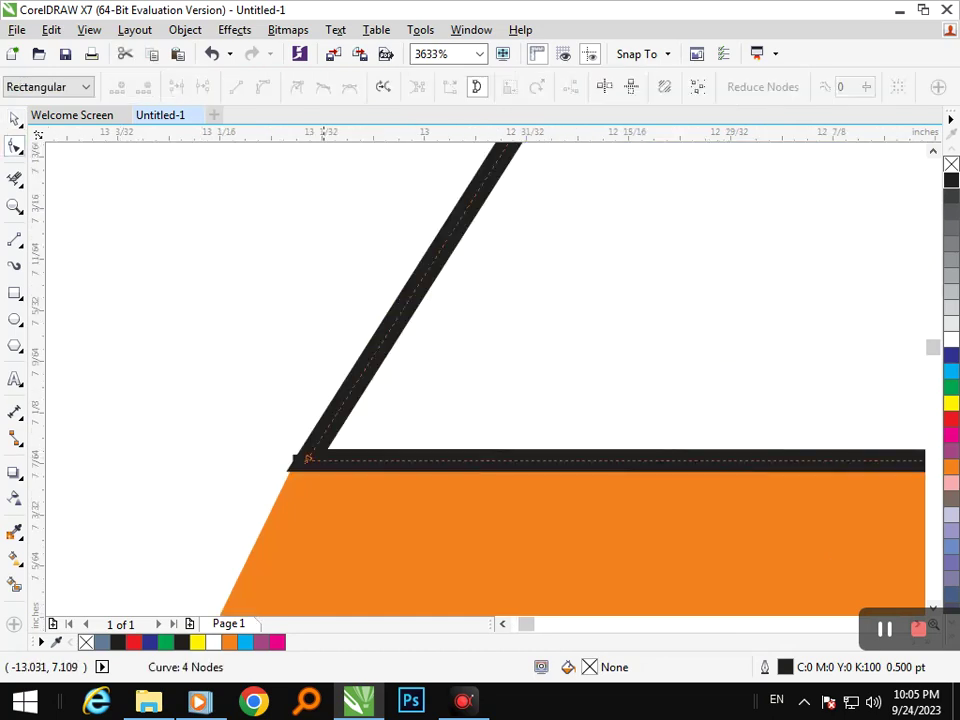
pyautogui.moveTo(307, 458); pyautogui.dragTo(316, 458)
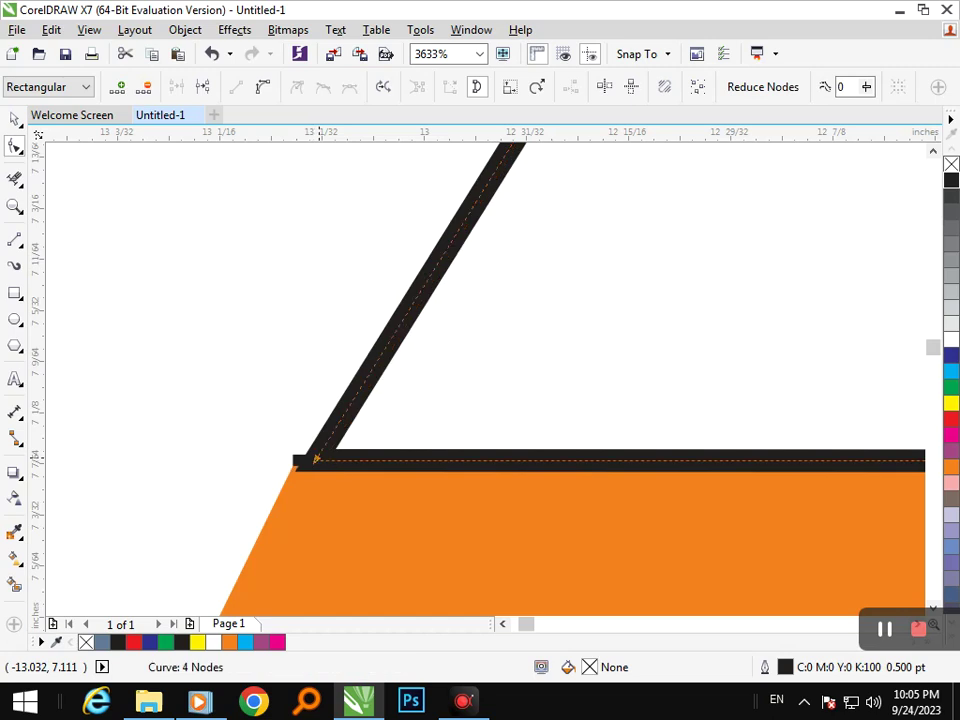
pyautogui.press('Delete')
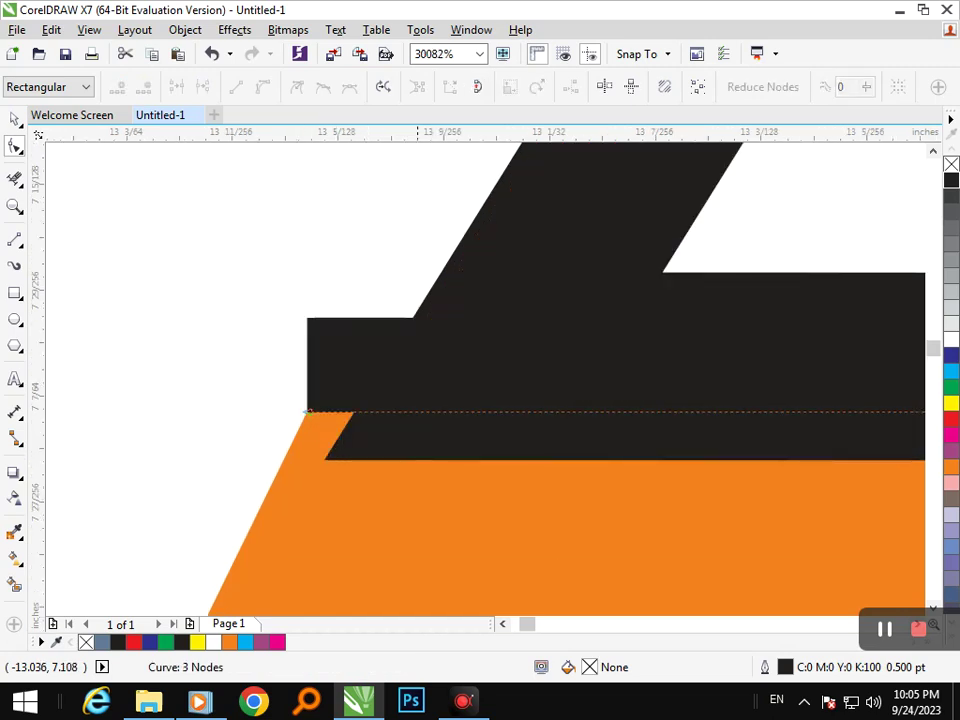
pyautogui.scroll(-4, 295, 462)
pyautogui.press('F3')
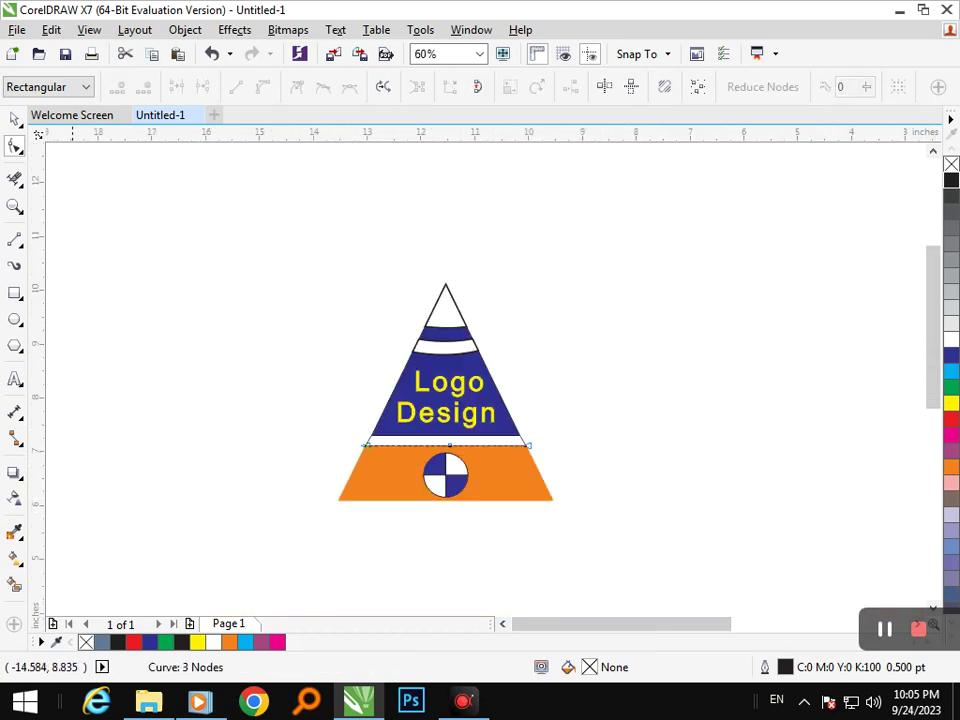
pyautogui.click(14, 119)
pyautogui.click(200, 242)
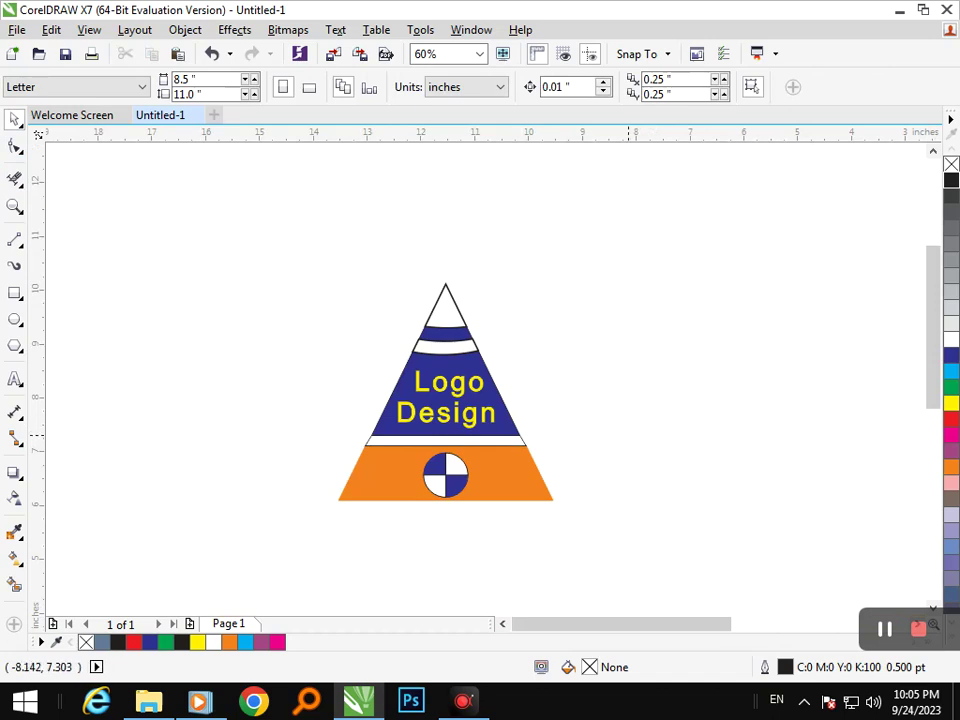
# Select all the logo's parts, enlarge the whole logo proportionally by about a third and reposition it
pyautogui.moveTo(193, 208); pyautogui.dragTo(670, 585)
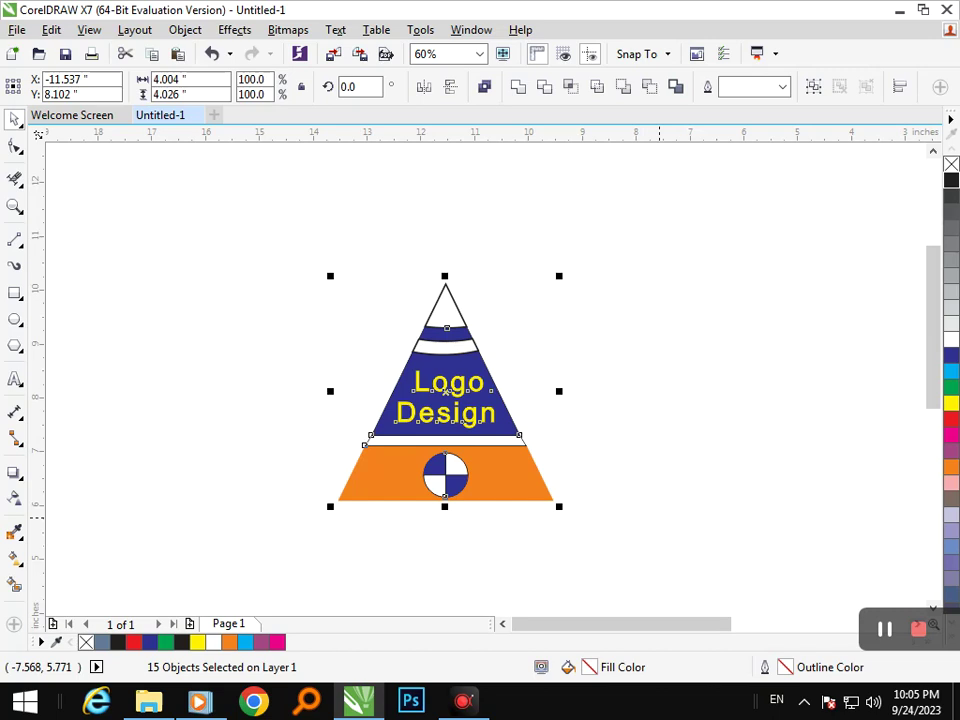
pyautogui.press('Escape')
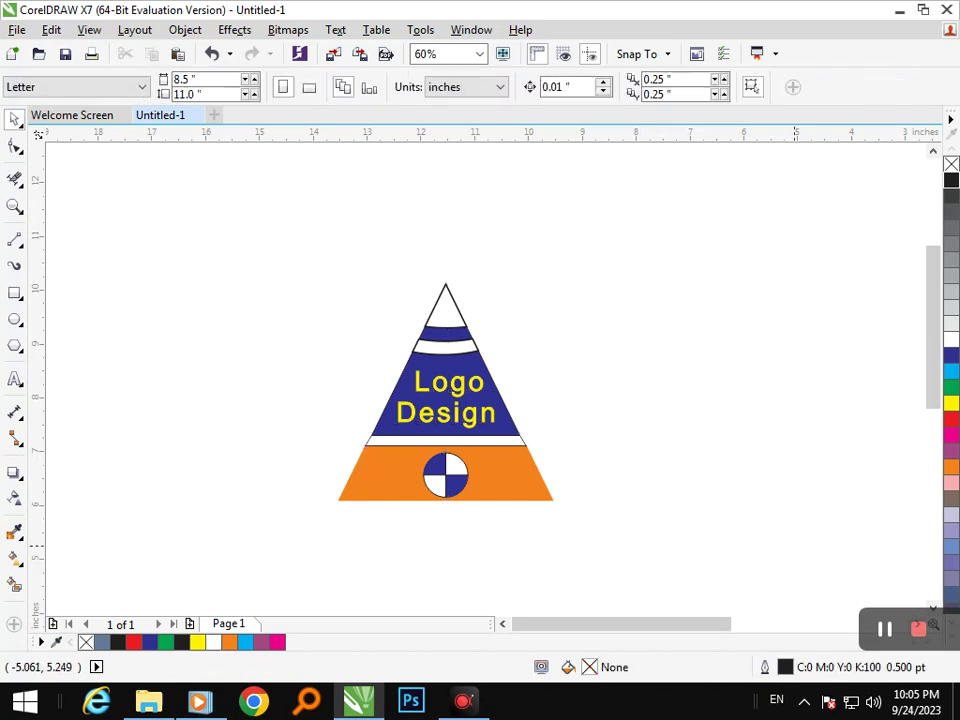
pyautogui.moveTo(231, 231); pyautogui.dragTo(594, 523)
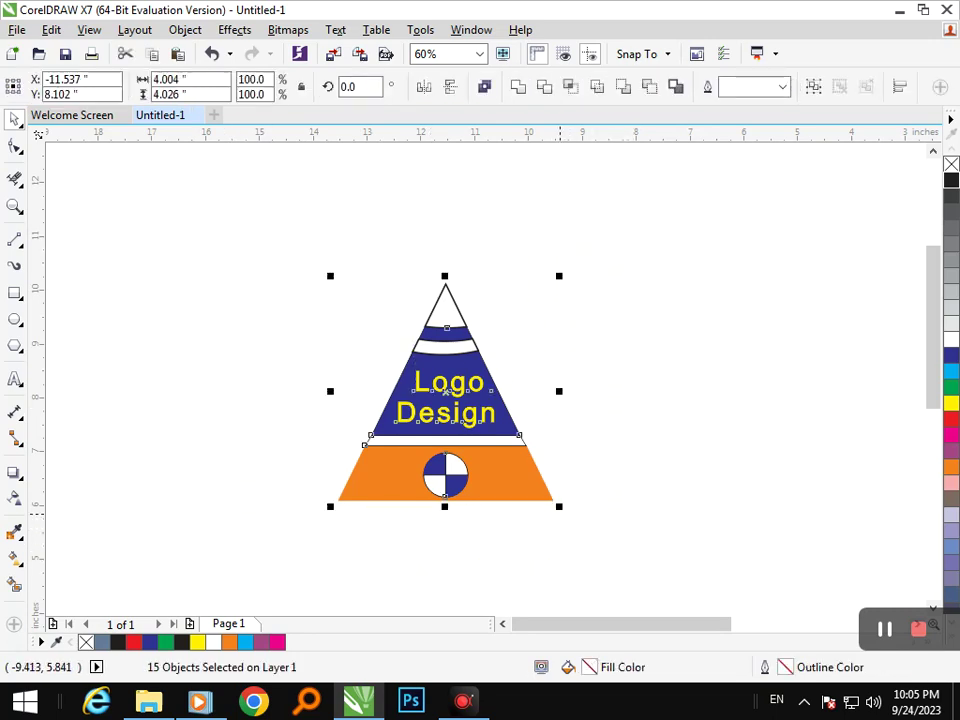
pyautogui.moveTo(559, 510); pyautogui.dragTo(593, 541)
pyautogui.moveTo(561, 508); pyautogui.dragTo(592, 540)
pyautogui.moveTo(478, 493); pyautogui.dragTo(508, 481)
pyautogui.moveTo(616, 523); pyautogui.dragTo(643, 547)
pyautogui.moveTo(587, 512); pyautogui.dragTo(560, 509)
pyautogui.moveTo(289, 540); pyautogui.dragTo(309, 522)
pyautogui.click(665, 441)
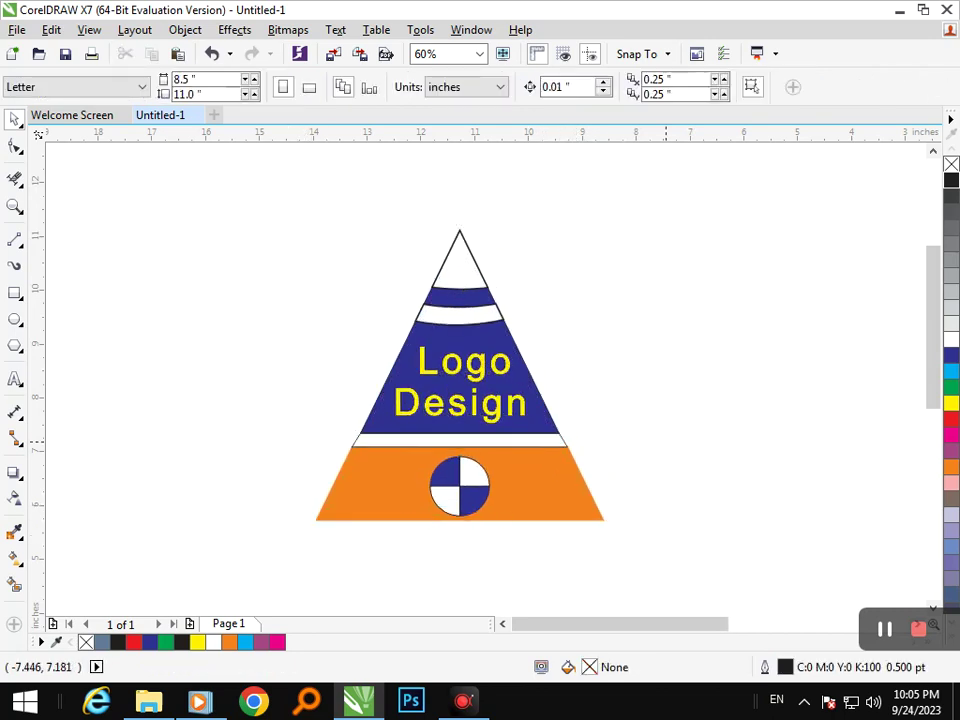